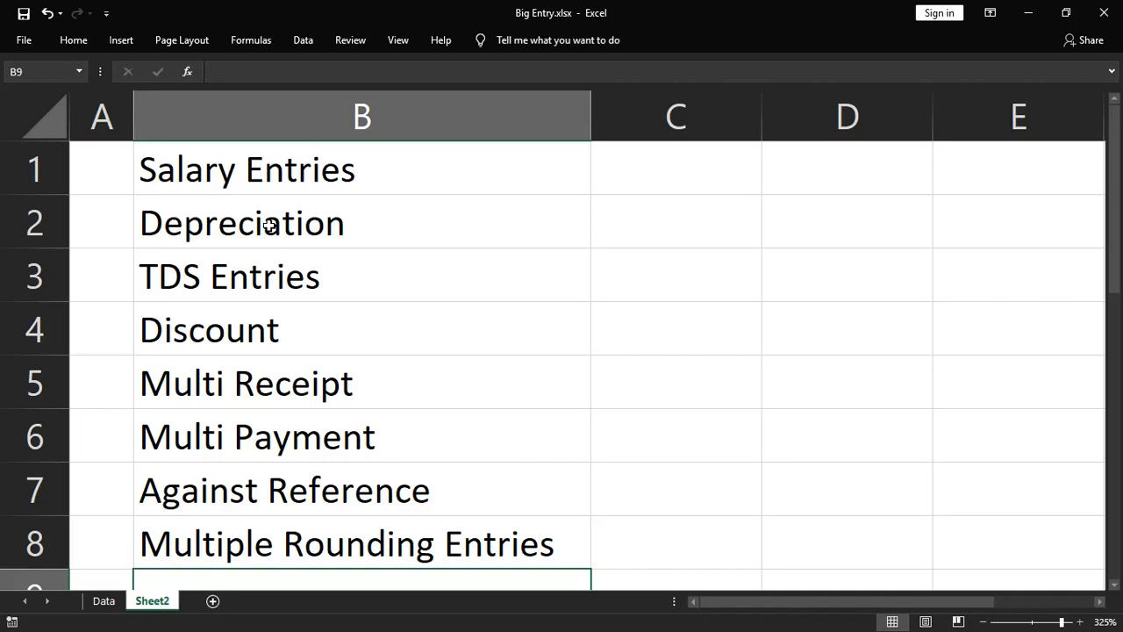
Step: Review the entry types listed on Sheet2, from Salary Entries to Discount
left_click(282, 179)
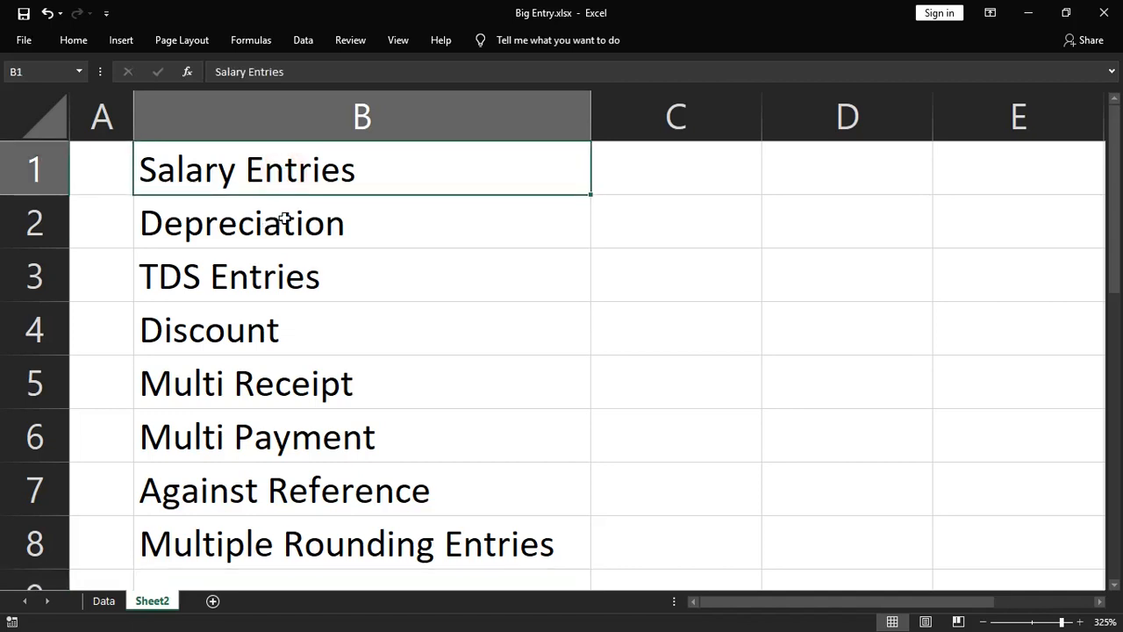
left_click(284, 219)
left_click(303, 274)
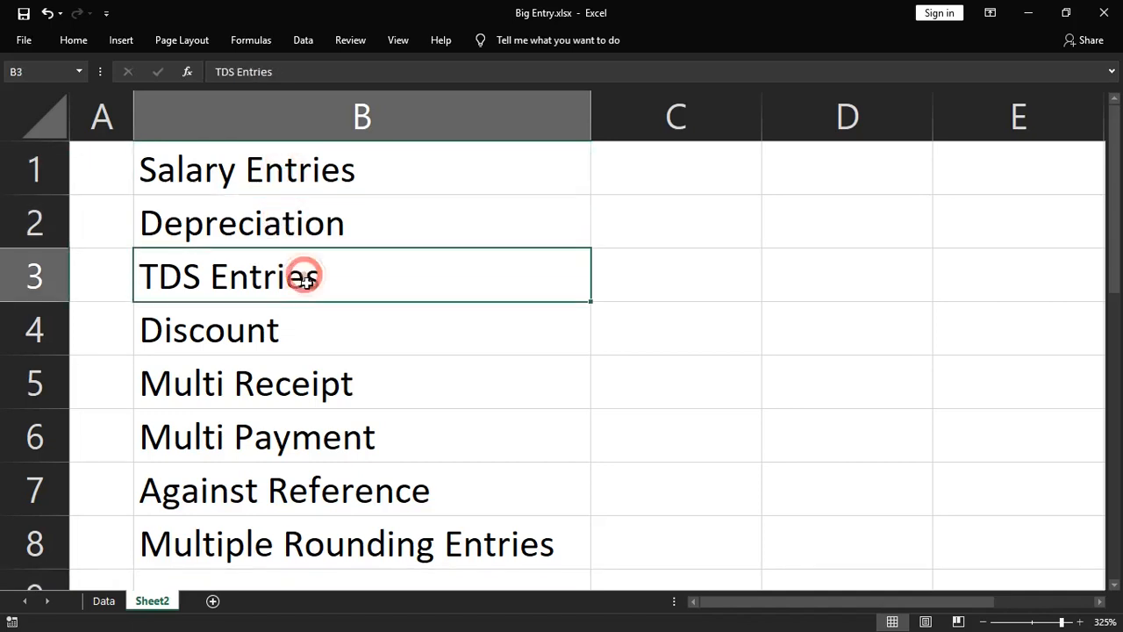
left_click(325, 334)
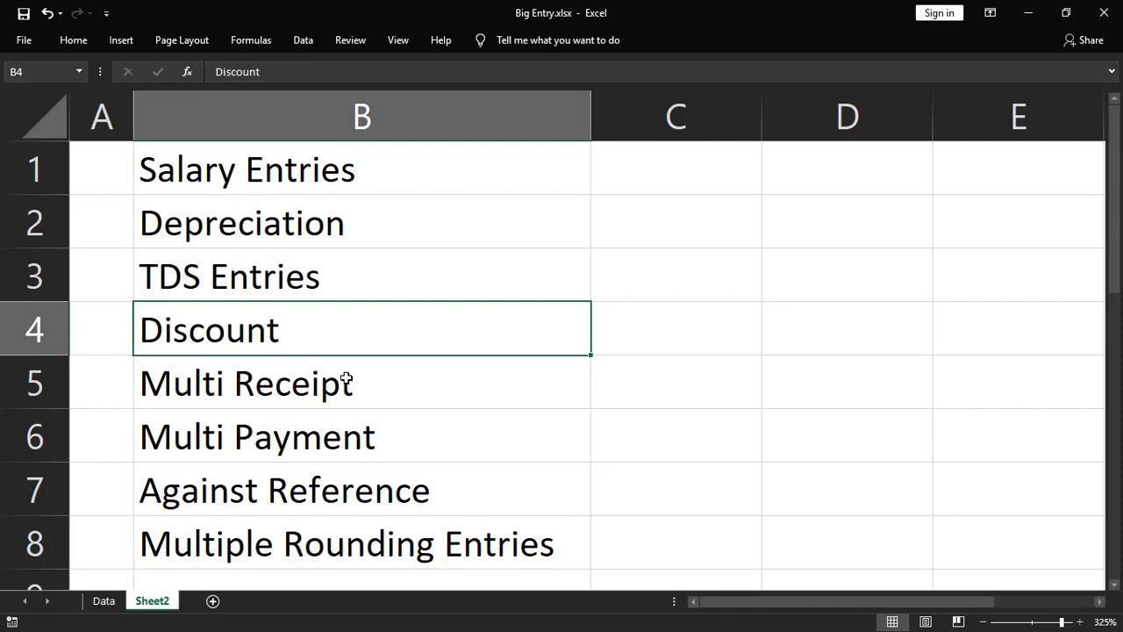
Step: Examine the columns of the Data sheet one by one, from Entry Code through Group
left_click(103, 602)
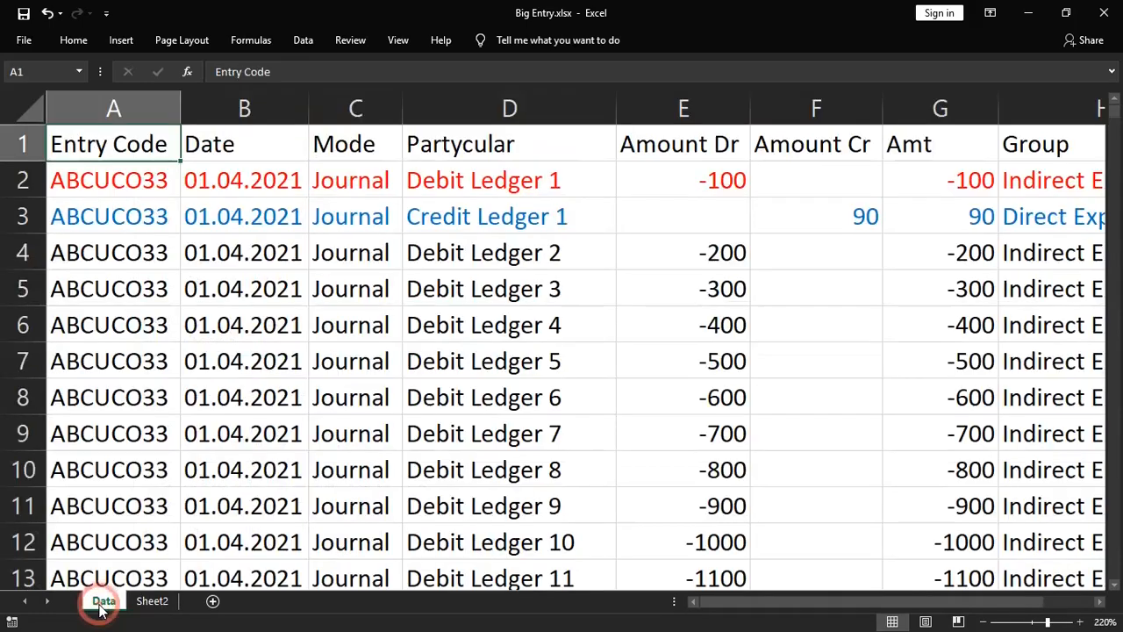
left_click(125, 116)
left_click(225, 115)
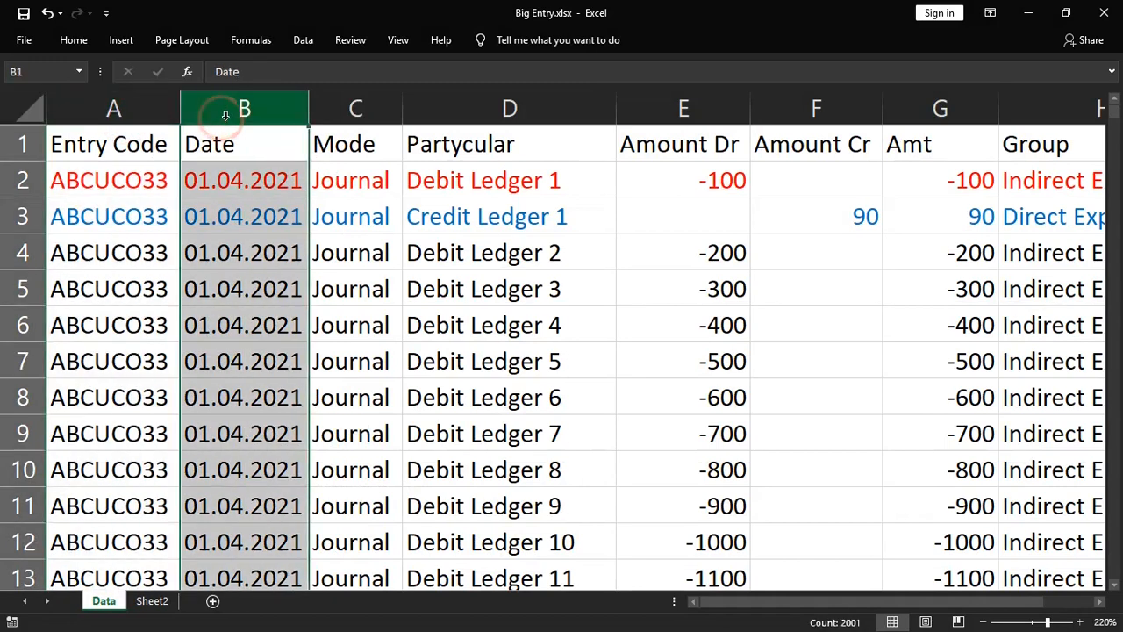
left_click(358, 109)
left_click(478, 111)
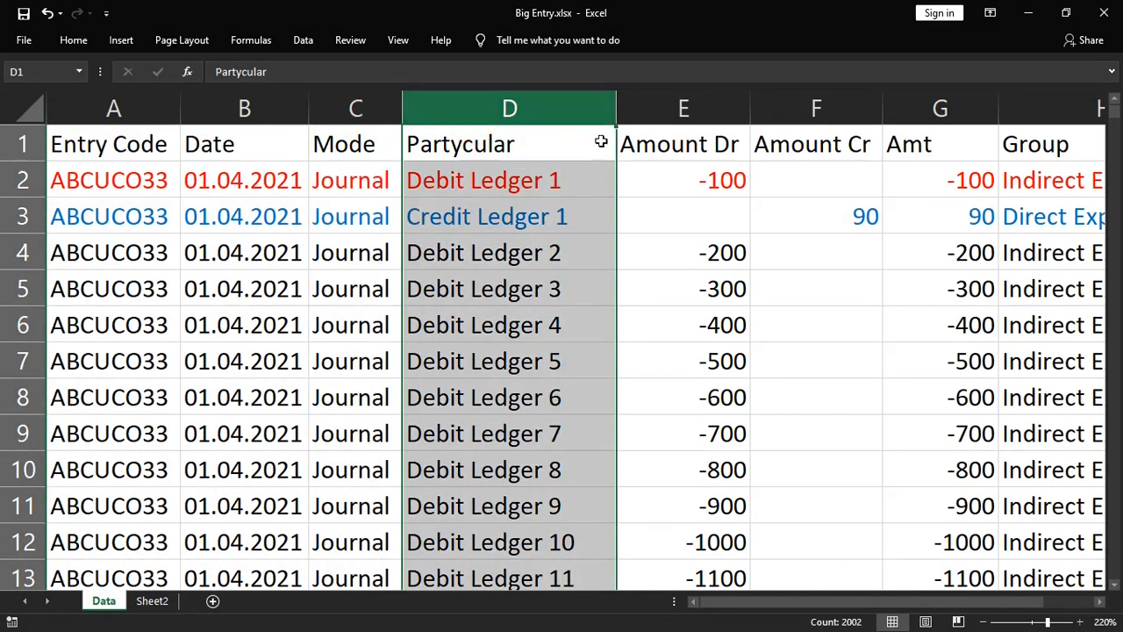
left_click(664, 110)
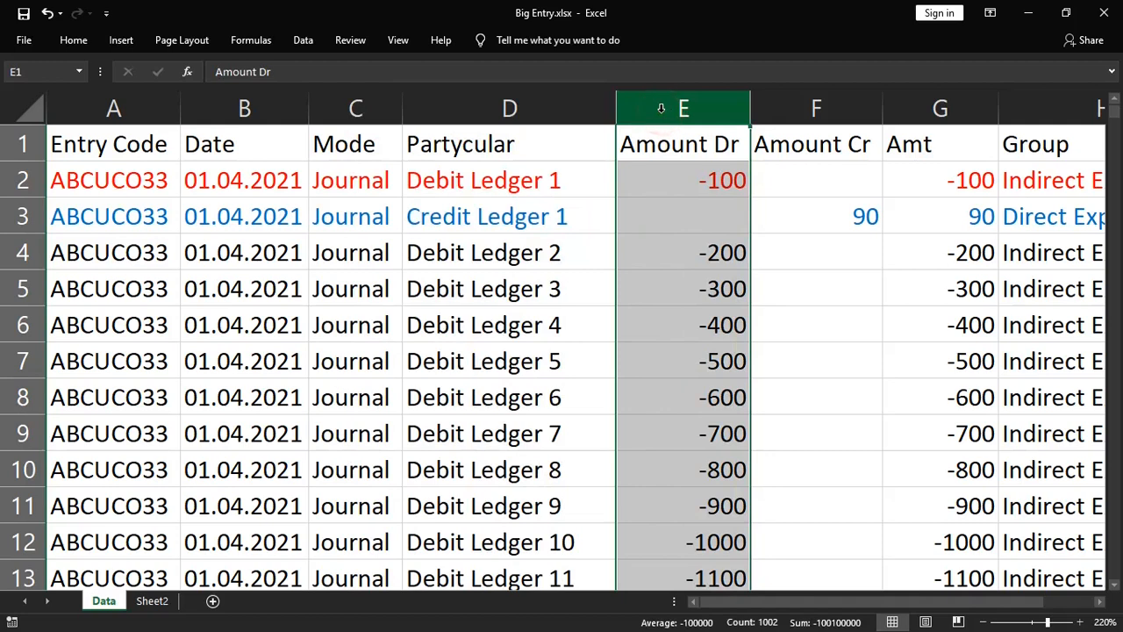
left_click(817, 106)
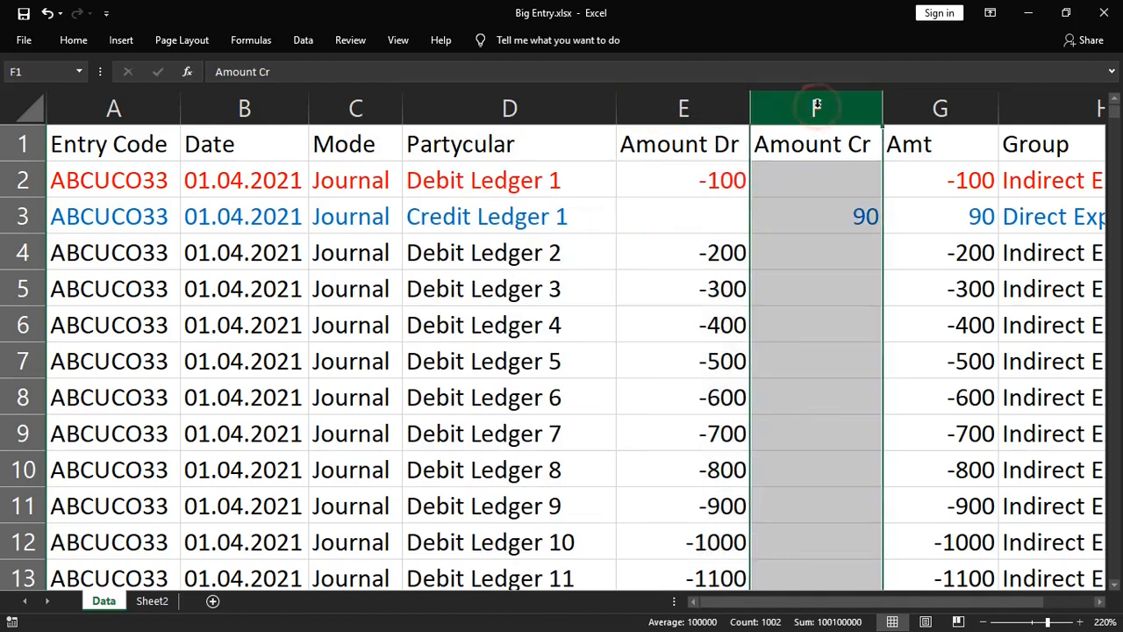
left_click(944, 140)
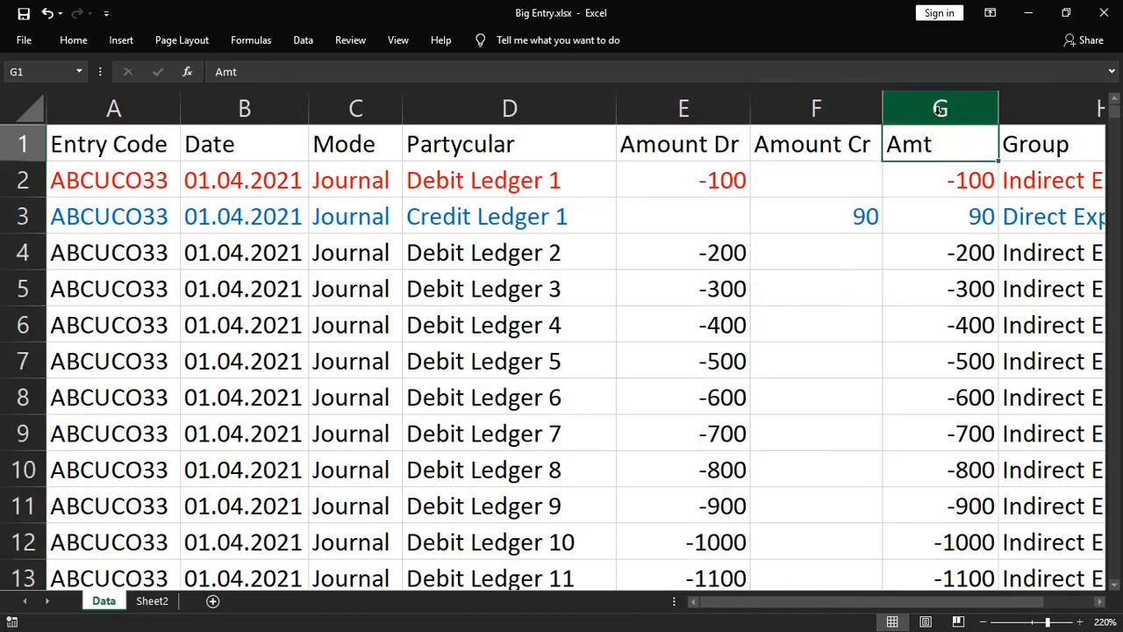
key("Right")
key("Left")
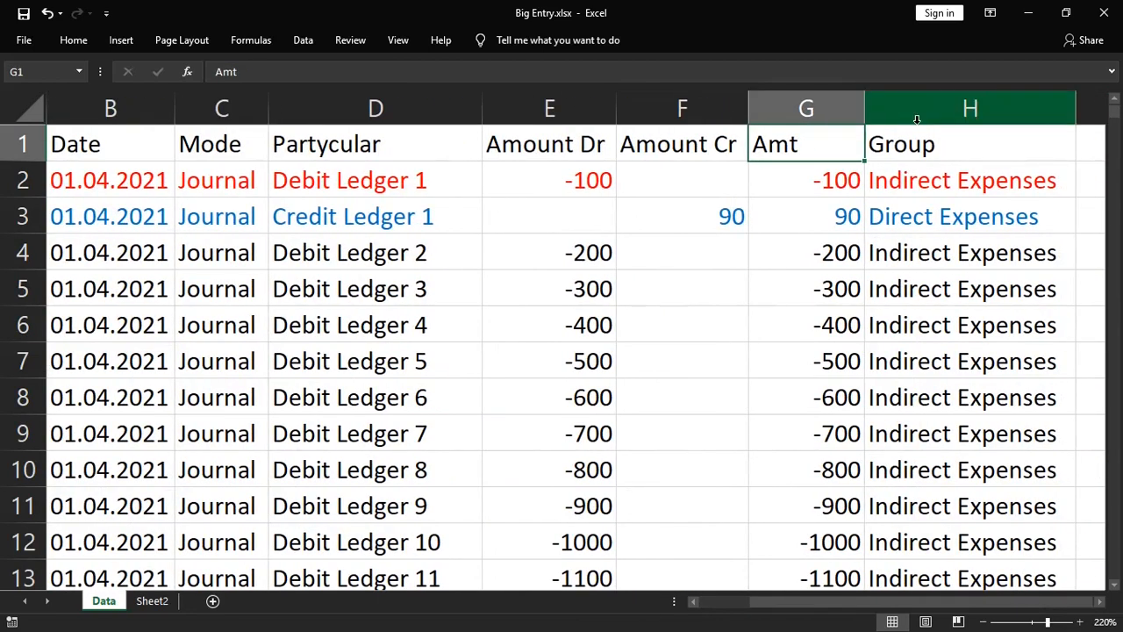
left_click(922, 112)
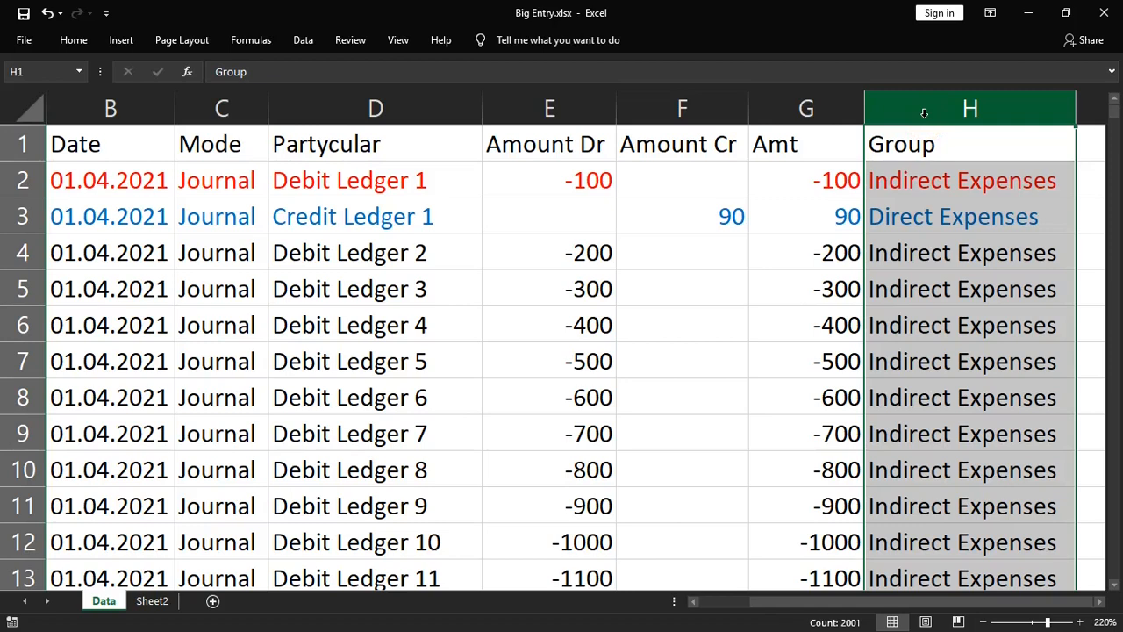
Step: Examine the first debit and credit lines in rows 2 and 3, including their amounts
left_click(96, 182)
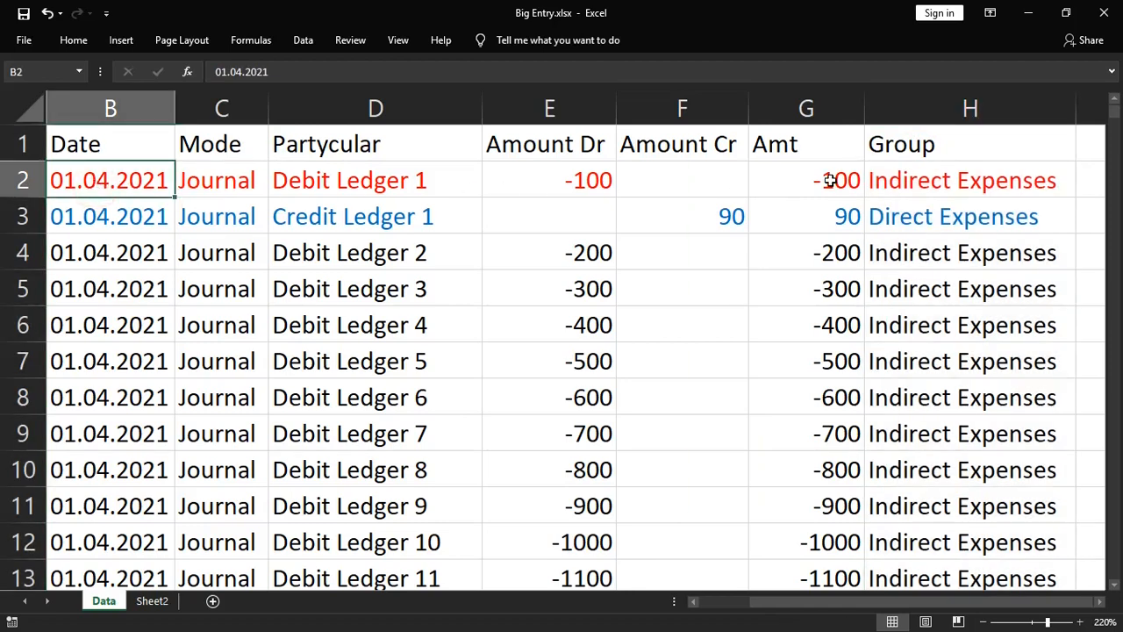
left_click(532, 179)
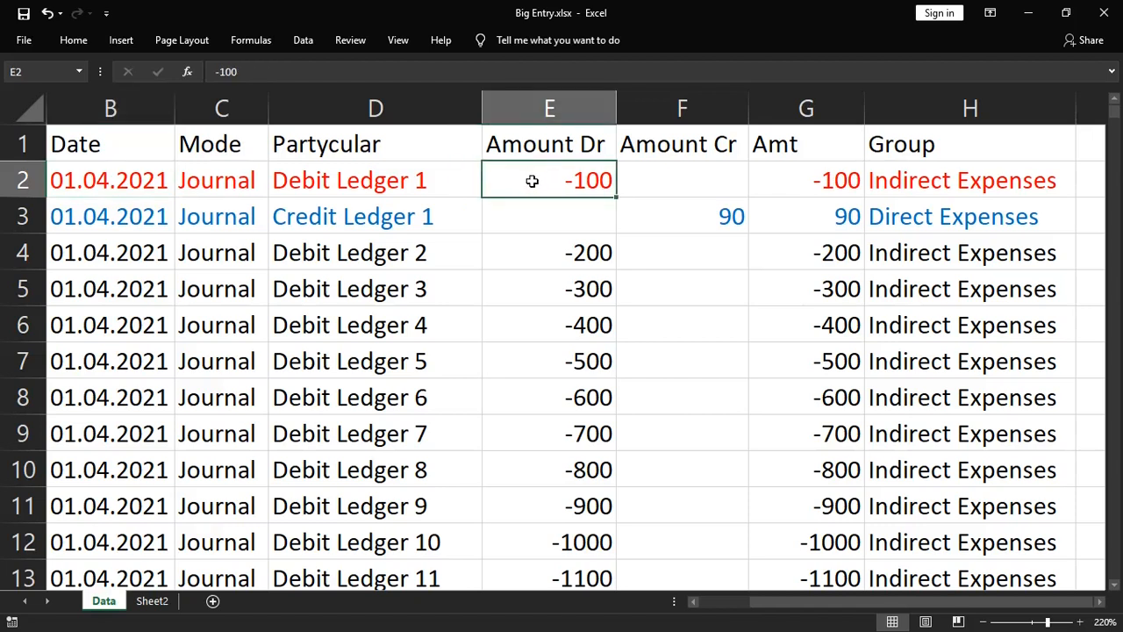
left_click(394, 209)
left_click(695, 217)
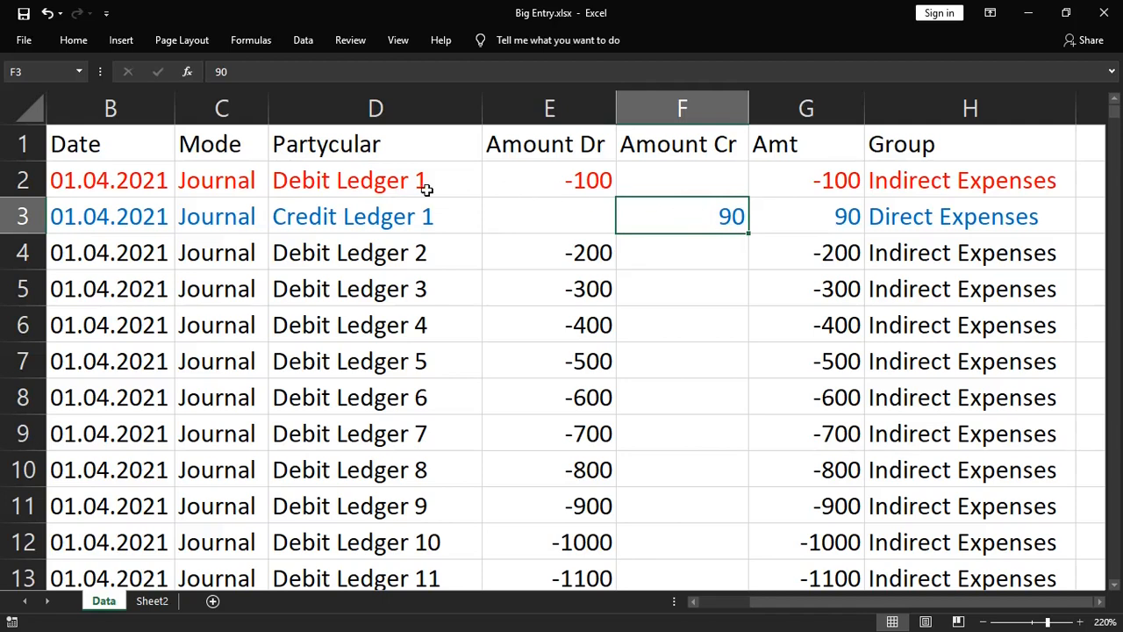
left_click(393, 172)
key("Left")
key("Left")
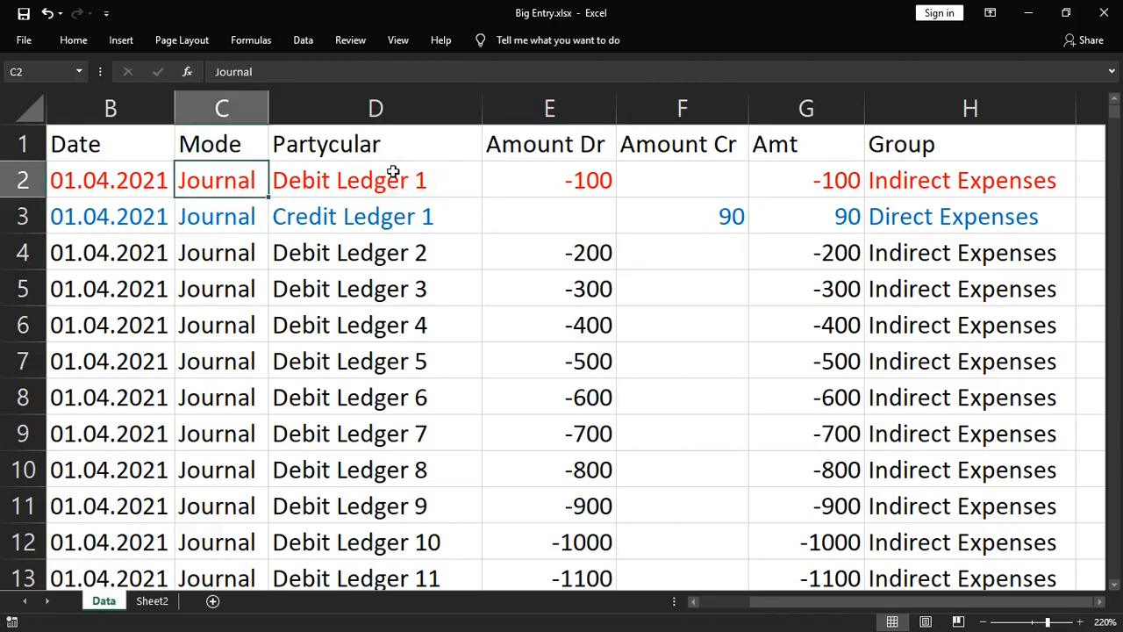
Step: Check how far the journal dates extend down the Date column, and return to the first debit amount
key("ctrl+shift+Down")
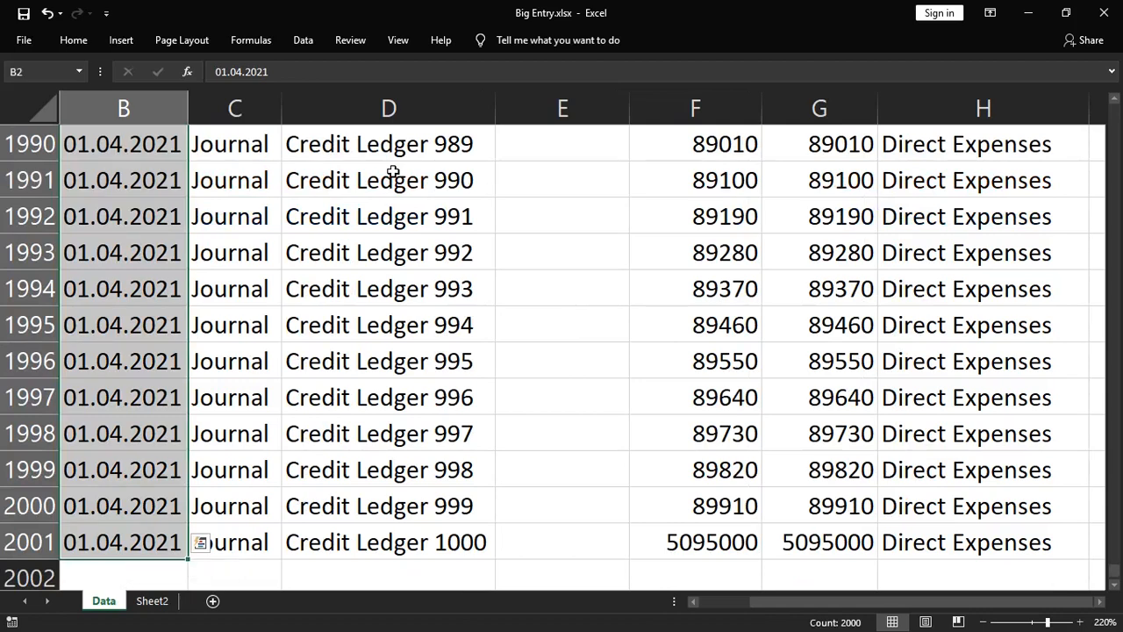
key("ctrl+Home")
key("Right")
key("Right")
key("Down")
key("Right")
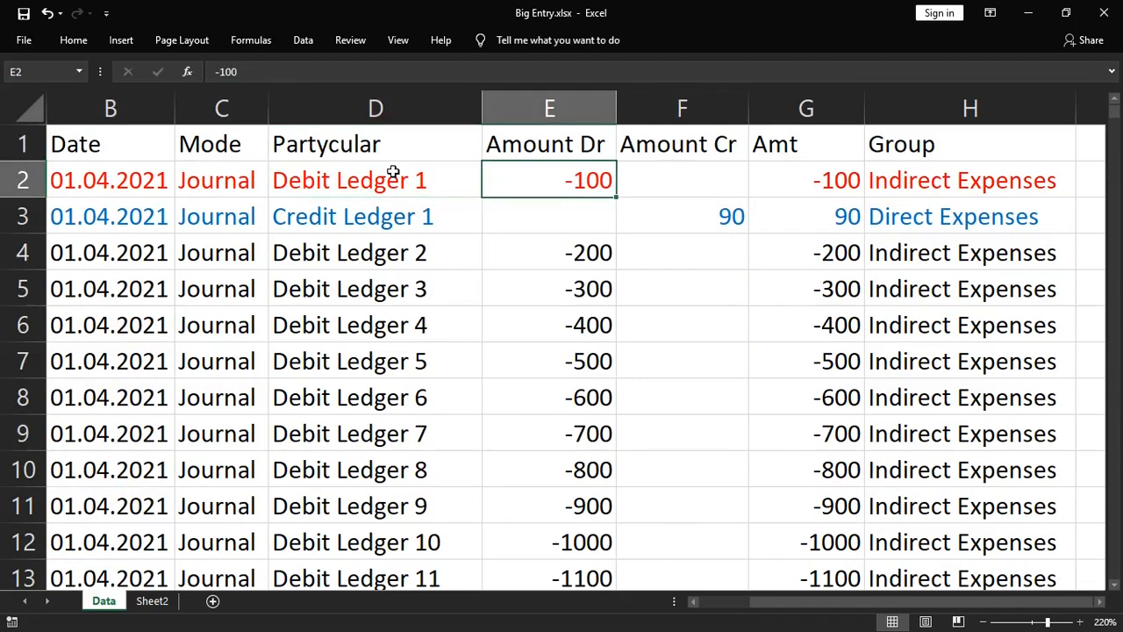
Step: Check the extent of the debit amounts from row 4 and the credit amounts from row 1003, and return to the Amount Cr heading
key("Down")
key("Down")
key("ctrl+shift+Down")
key("ctrl+BackSpace")
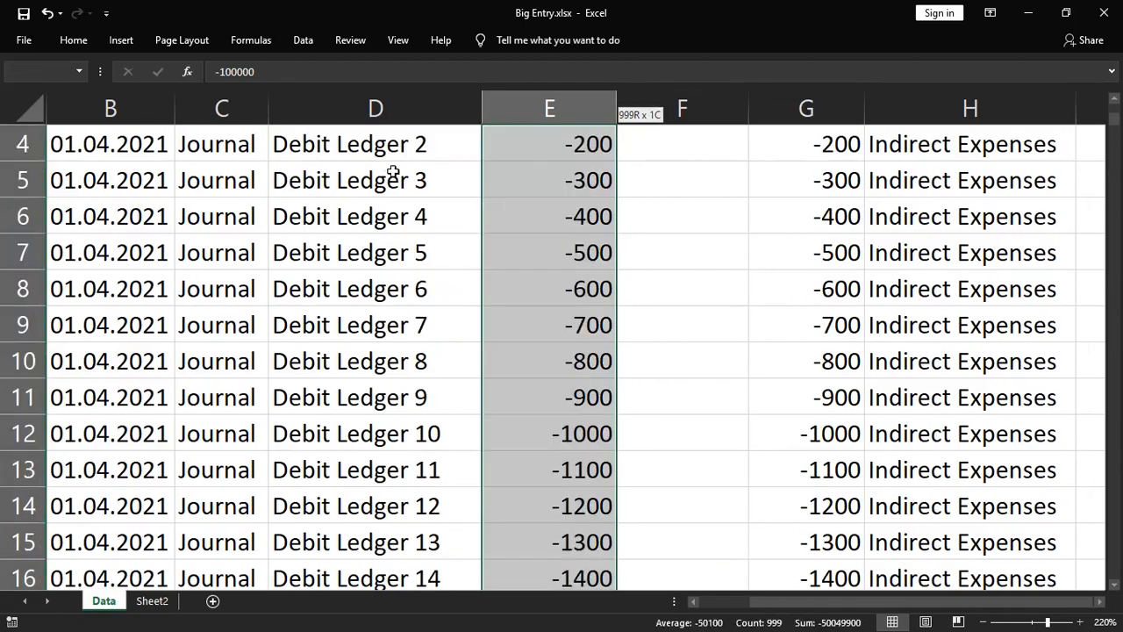
key("shift+Down")
key("Right")
key("Down")
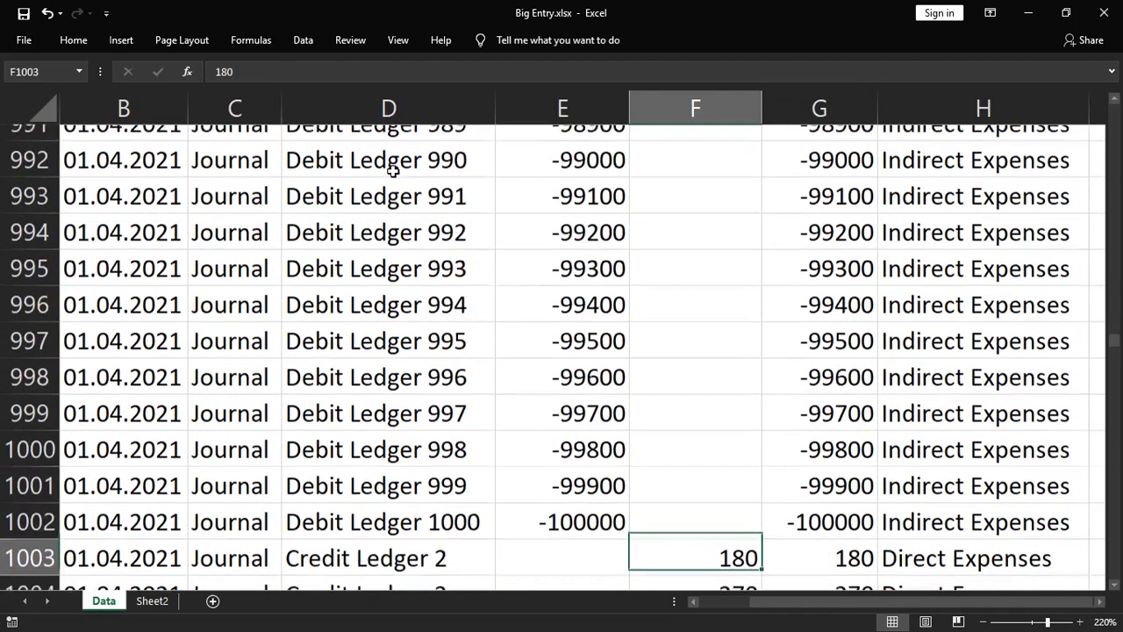
key("ctrl+shift+Down")
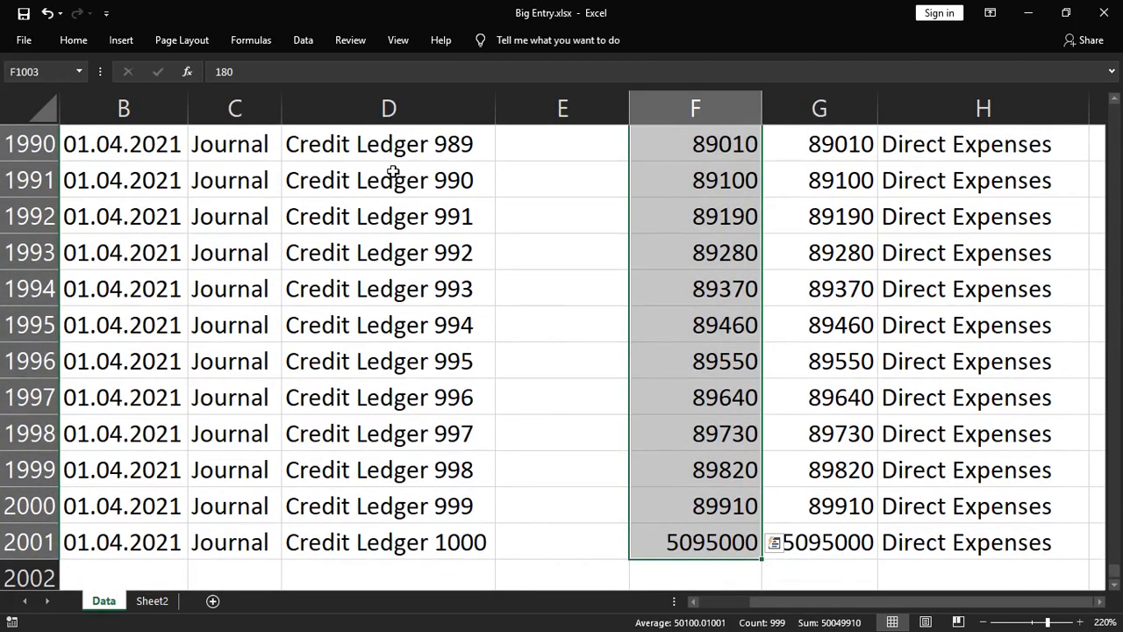
key("ctrl+Up")
key("ctrl+Up")
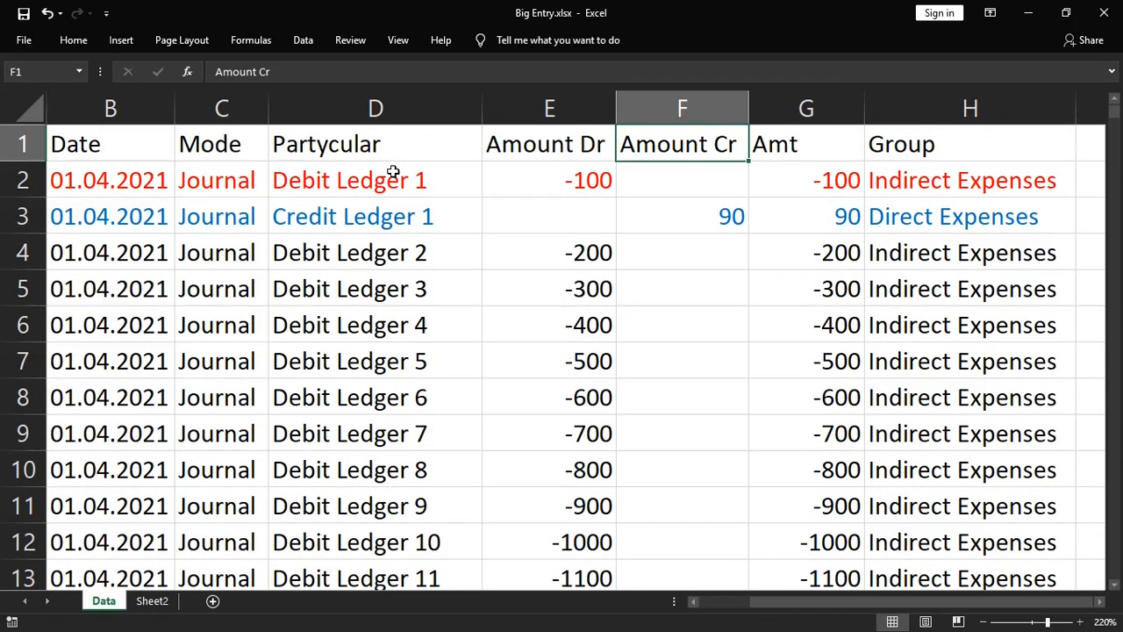
Step: Switch to TallyPrime and check the ledger creation form and the list of ledgers available for alteration
key("alt+Tab")
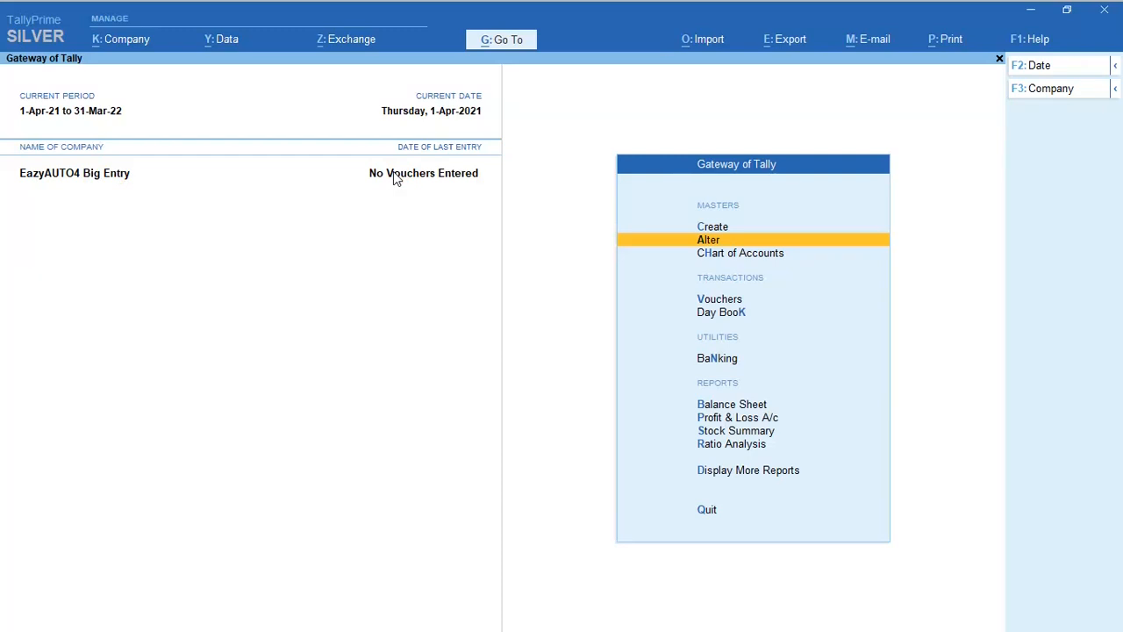
key("Up")
key("Return")
key("Down")
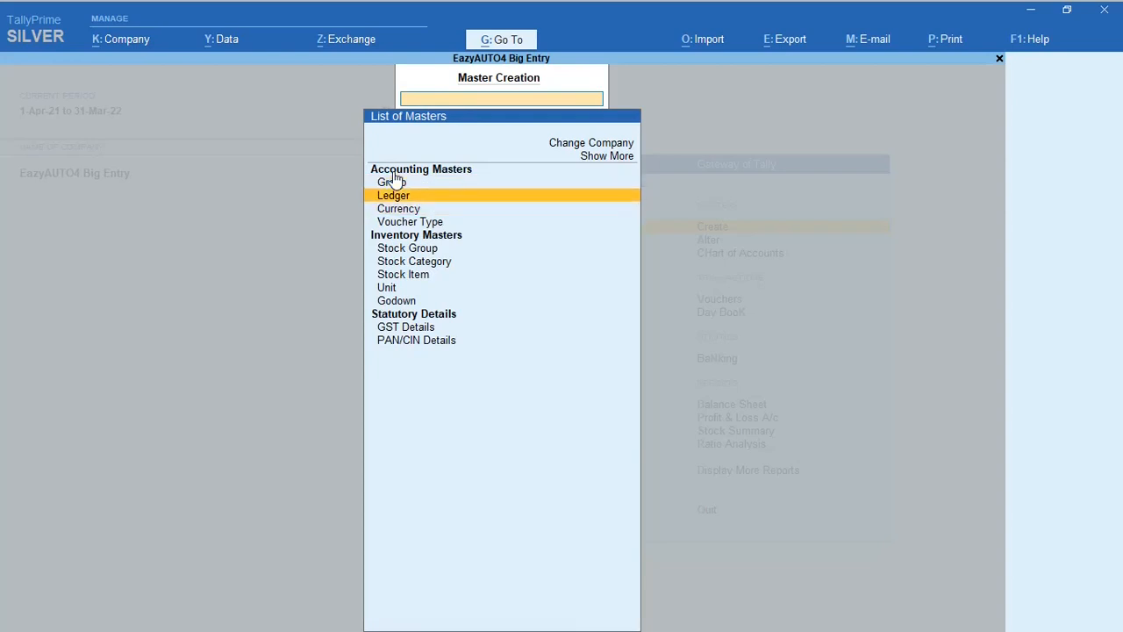
key("Return")
key("Escape")
key("Escape")
key("Down")
key("Return")
key("Down")
key("Return")
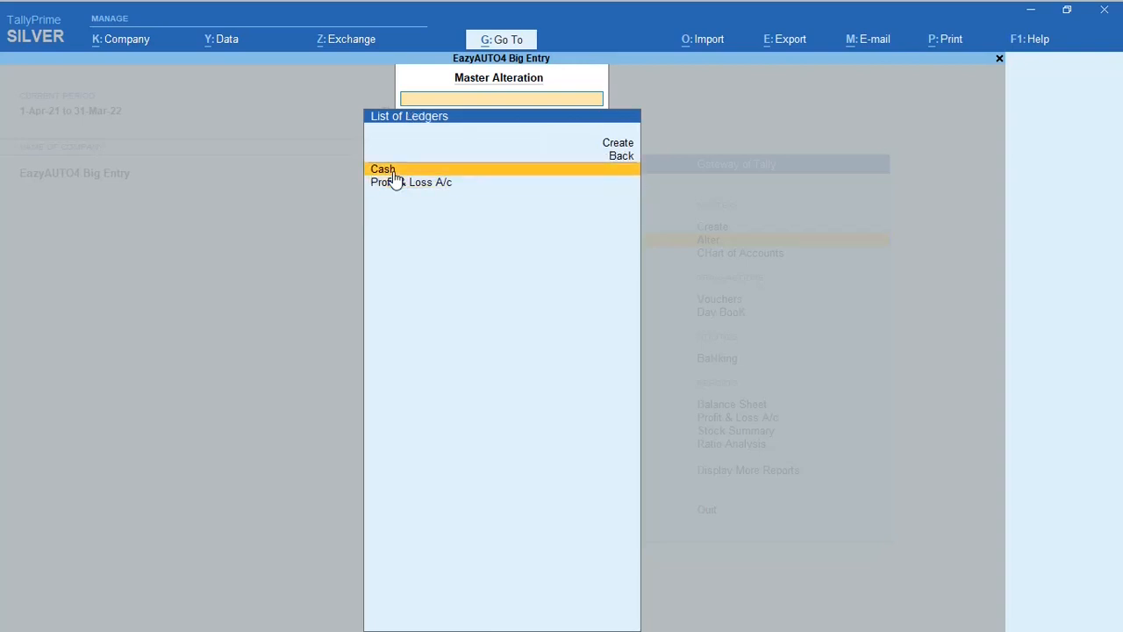
key("Down")
Step: Leave the ledger list in TallyPrime and return to the Gateway of Tally
key("alt+Tab")
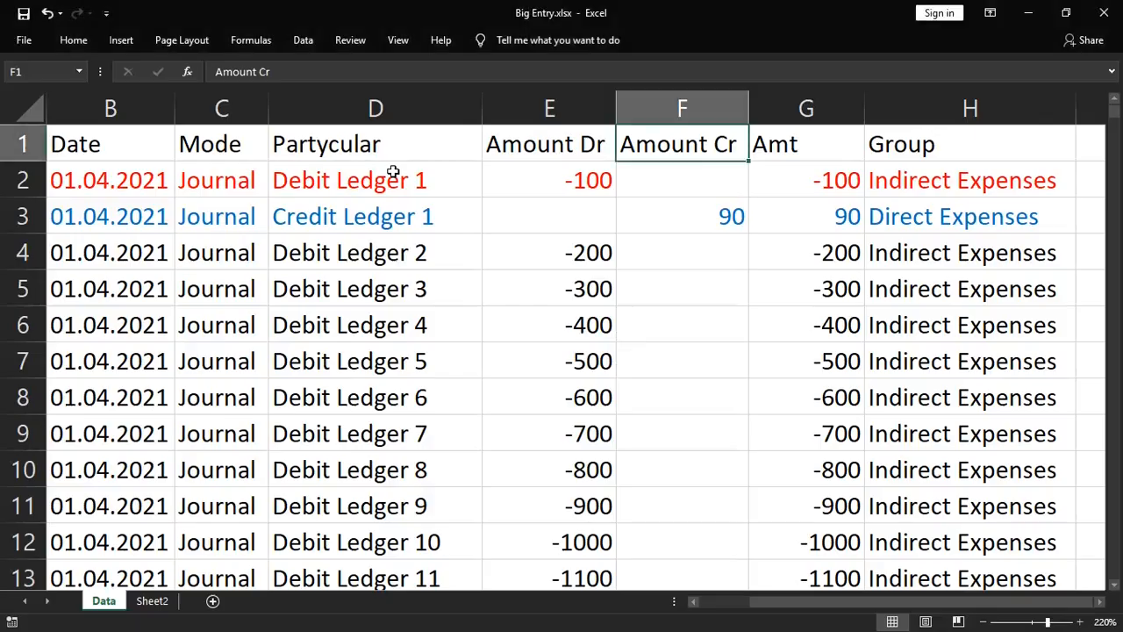
key("alt+Tab")
key("Escape")
key("Escape")
key("Escape")
key("Escape")
Step: Switch to the daybook voucher import window in Eazy AUTO4 and select the company EazyAUTO4 Big Entry
key("alt+Tab")
left_click(419, 252)
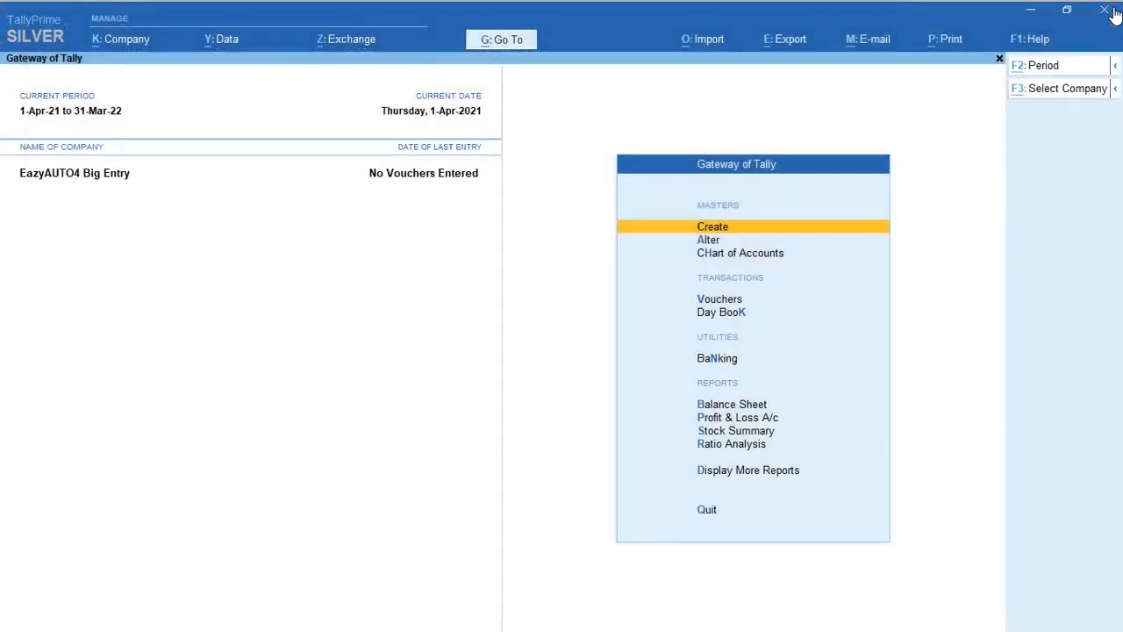
key("alt+Tab")
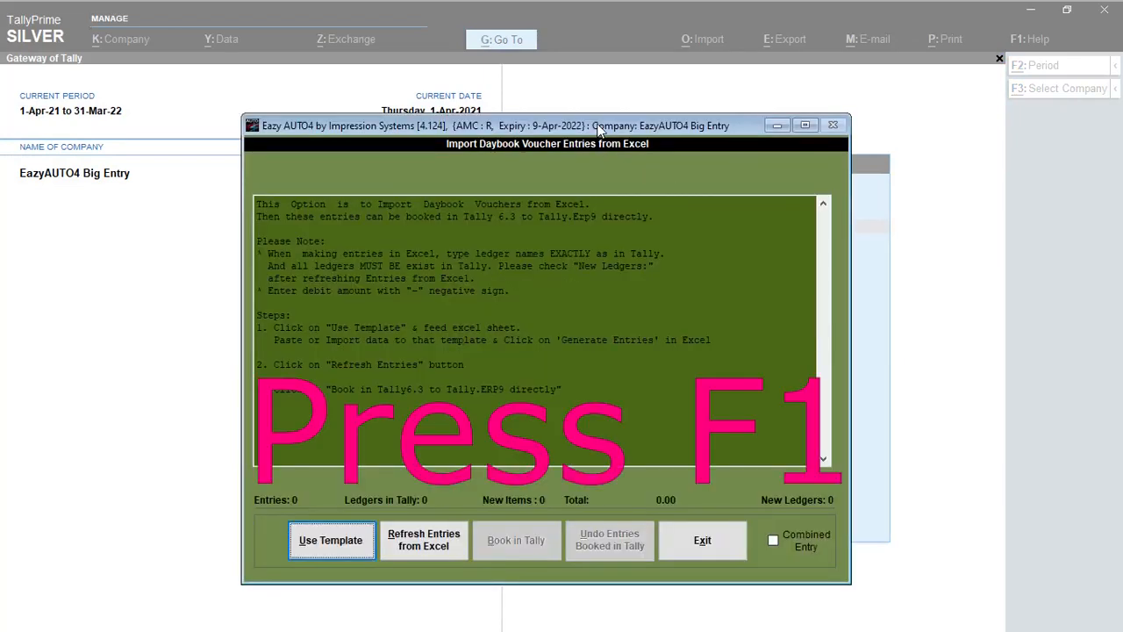
key("F1")
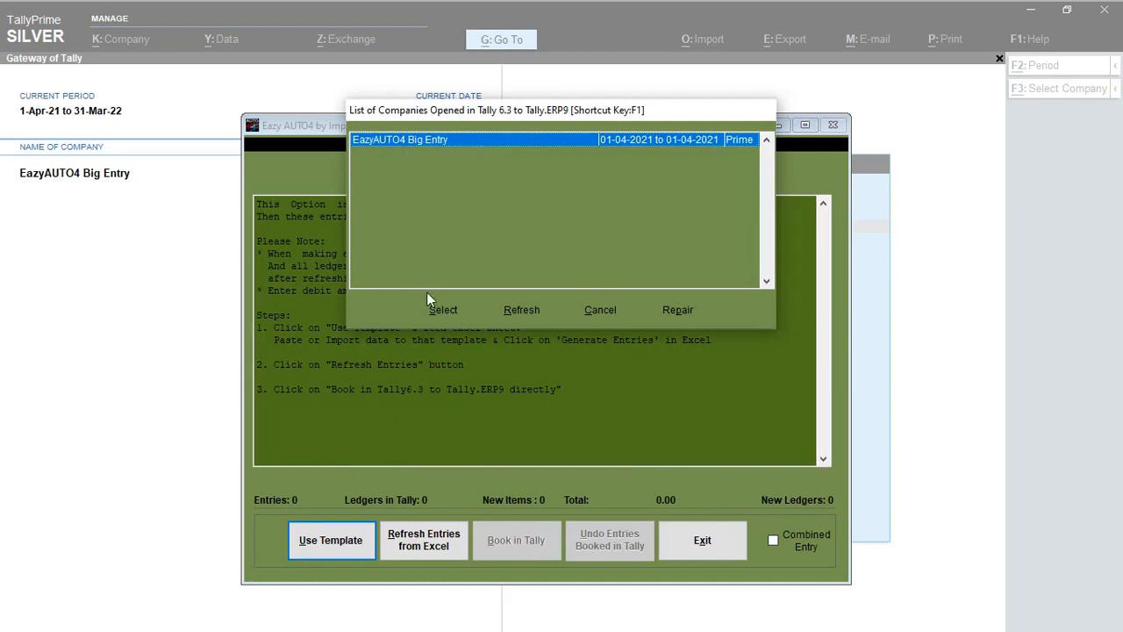
left_click(441, 309)
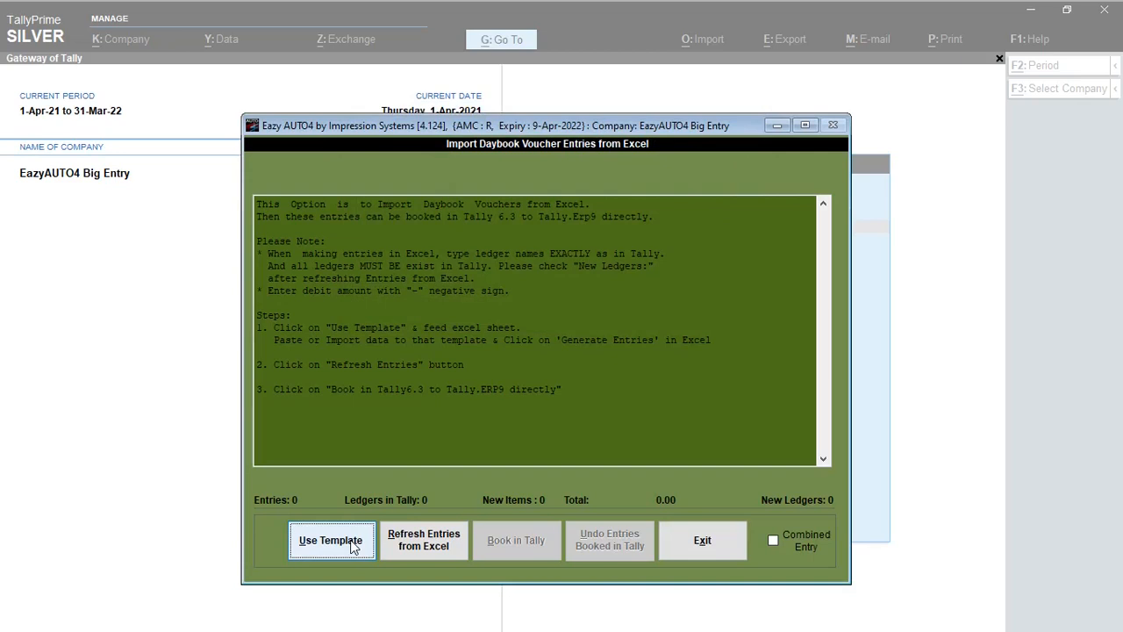
Step: Open the Excel entry template dbkentriesz.xls for the daybook voucher import
left_click(353, 547)
key("alt+Tab")
key("Tab")
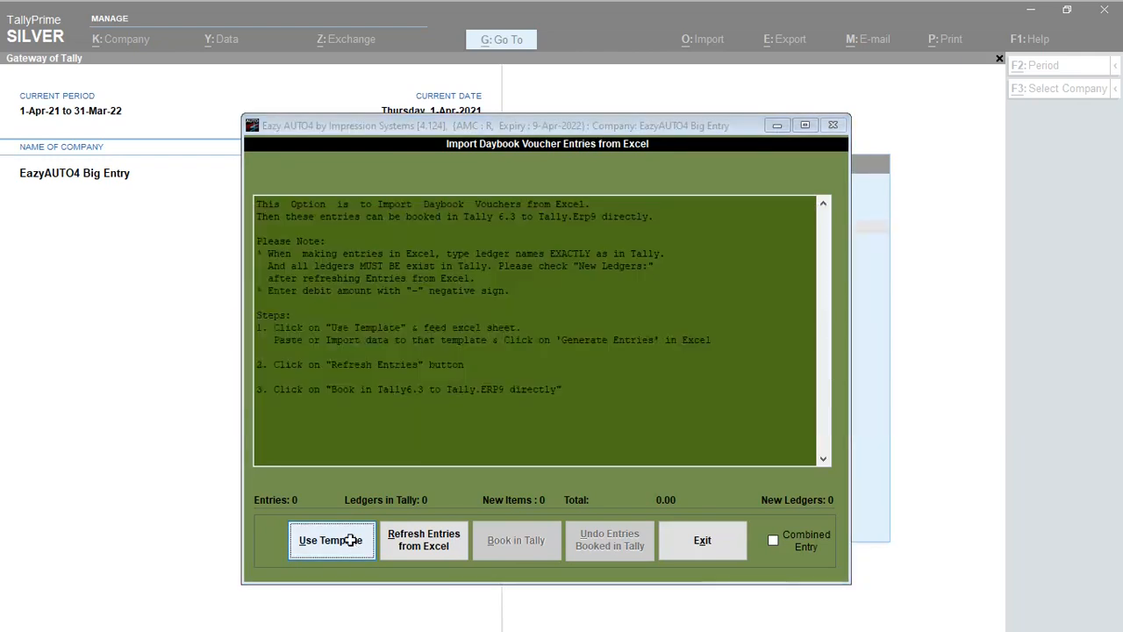
left_click(1065, 328)
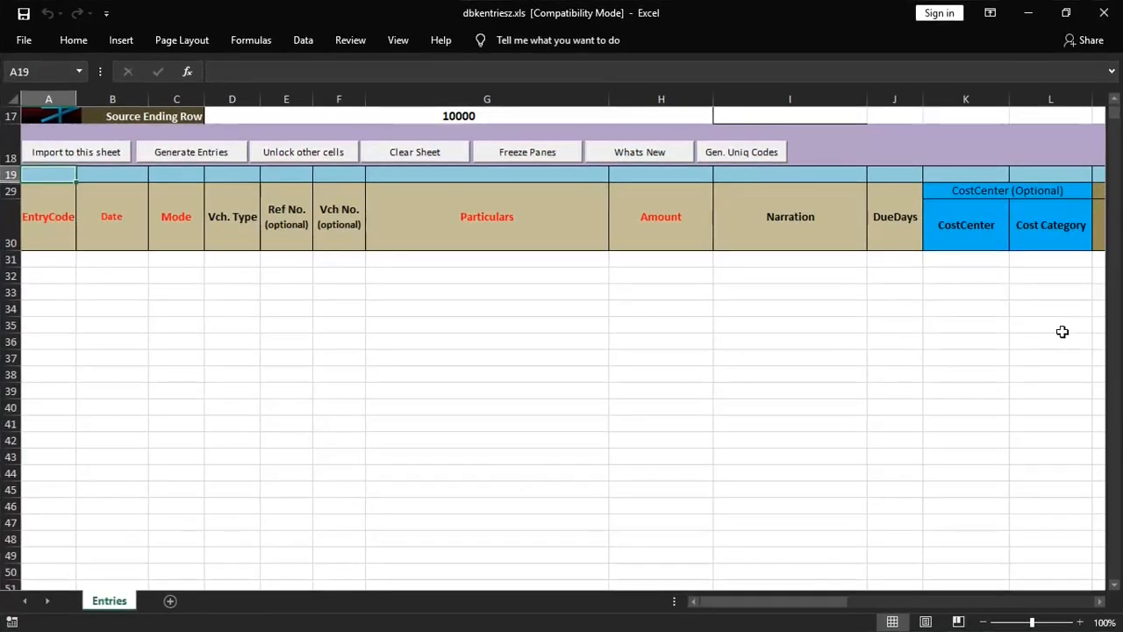
Step: Examine the template's voucher, cost centre and inventory columns, from EntryCode through the inventory Amount
left_click(538, 322)
scroll(537, 309, "up", 2)
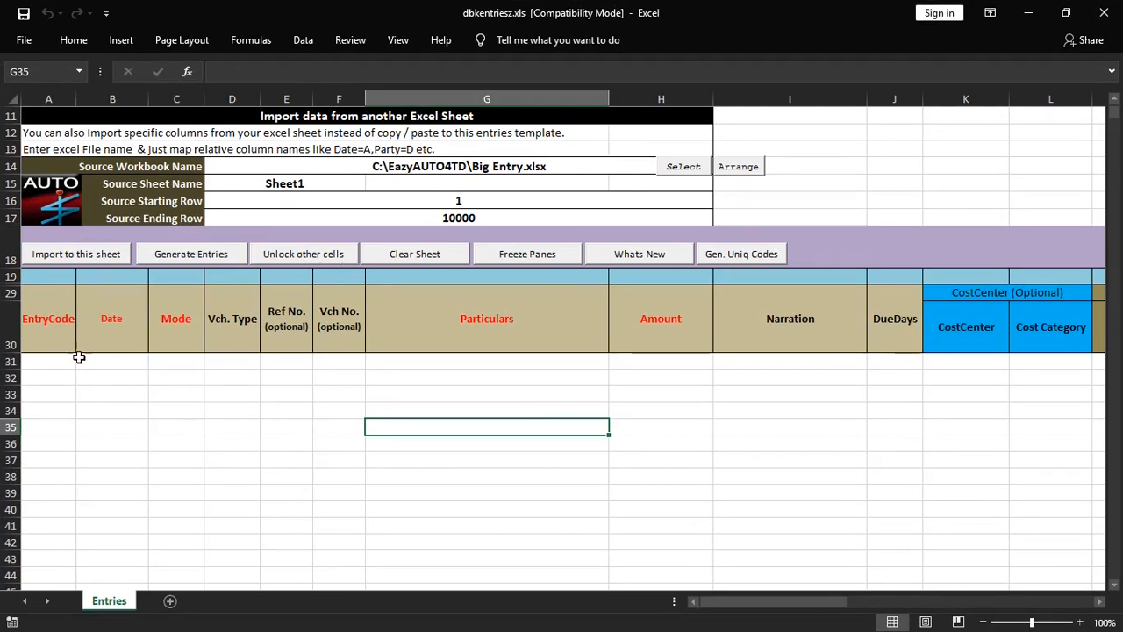
left_click(66, 358)
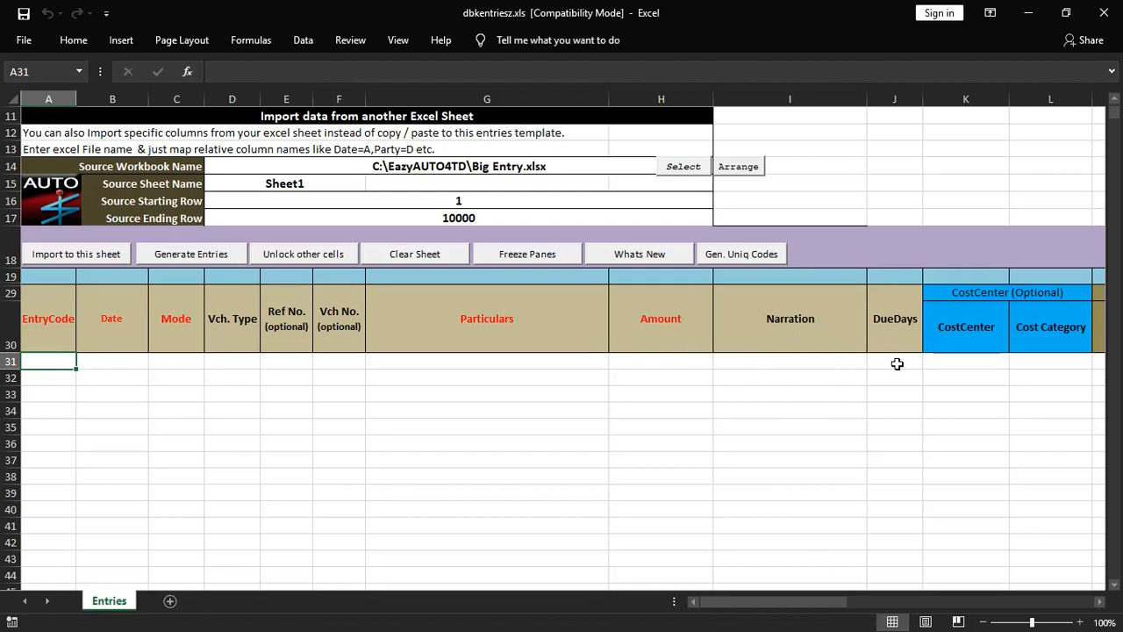
left_click(897, 363)
key("Right")
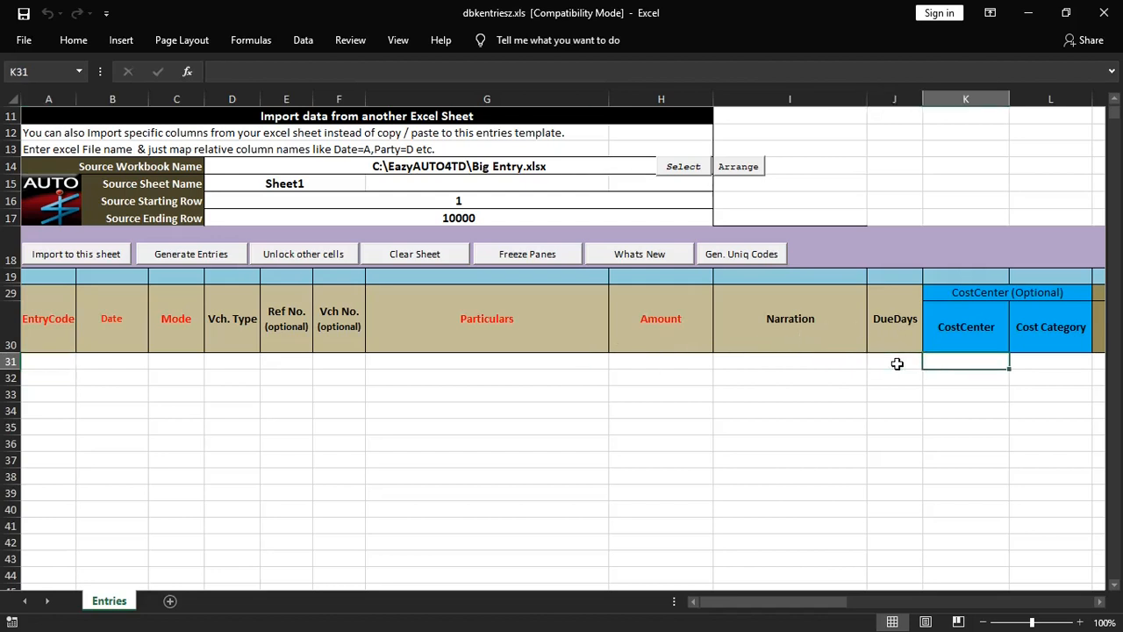
key("Right")
key("Right")
key("Right")
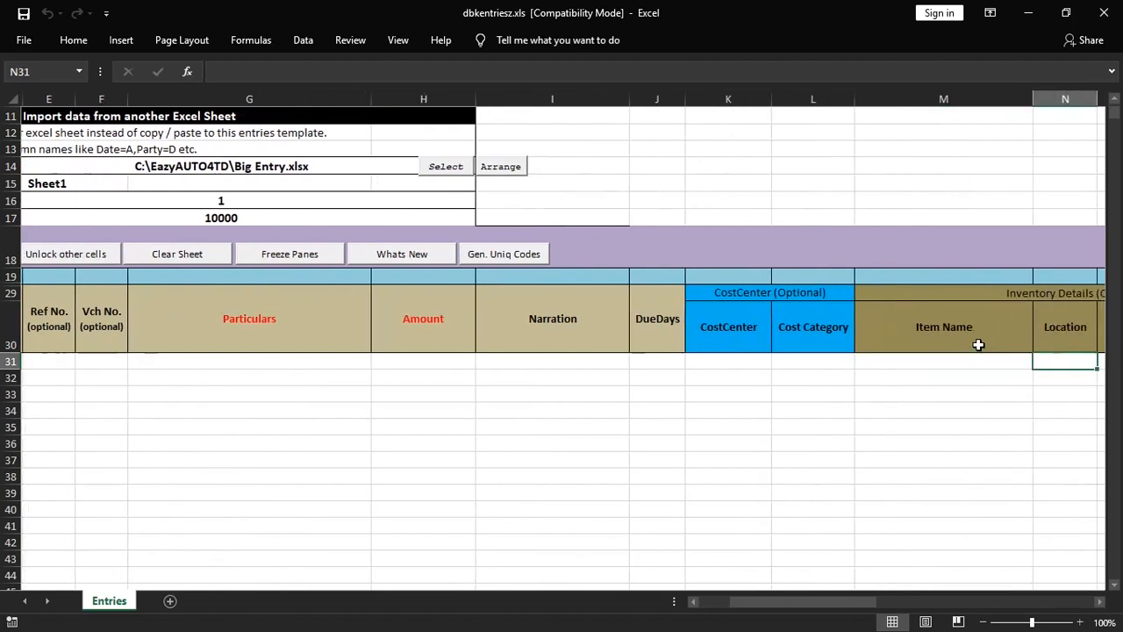
key("Right")
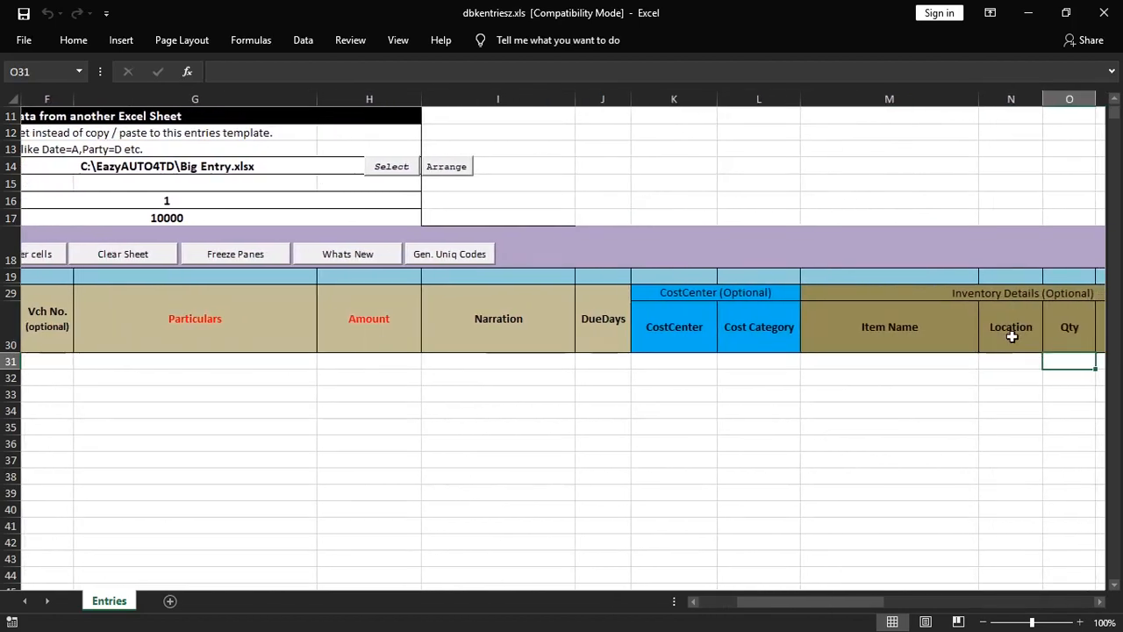
left_click(921, 354)
key("Right")
key("Right")
key("Right")
key("Right")
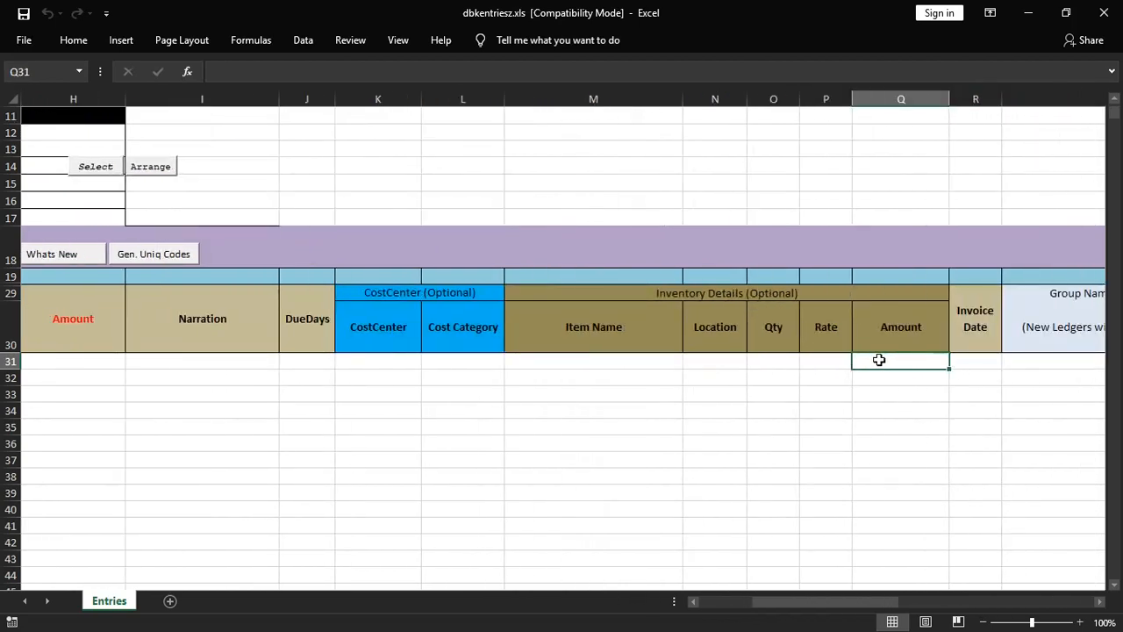
Step: Examine the template's remaining columns, including Group Name, Unique Entry Code, Action and GST Details, and return to the first columns
key("Right")
key("Right")
key("Right")
key("Right")
key("Right")
key("Right")
key("Right")
key("Right")
key("Right")
key("Right")
key("Right")
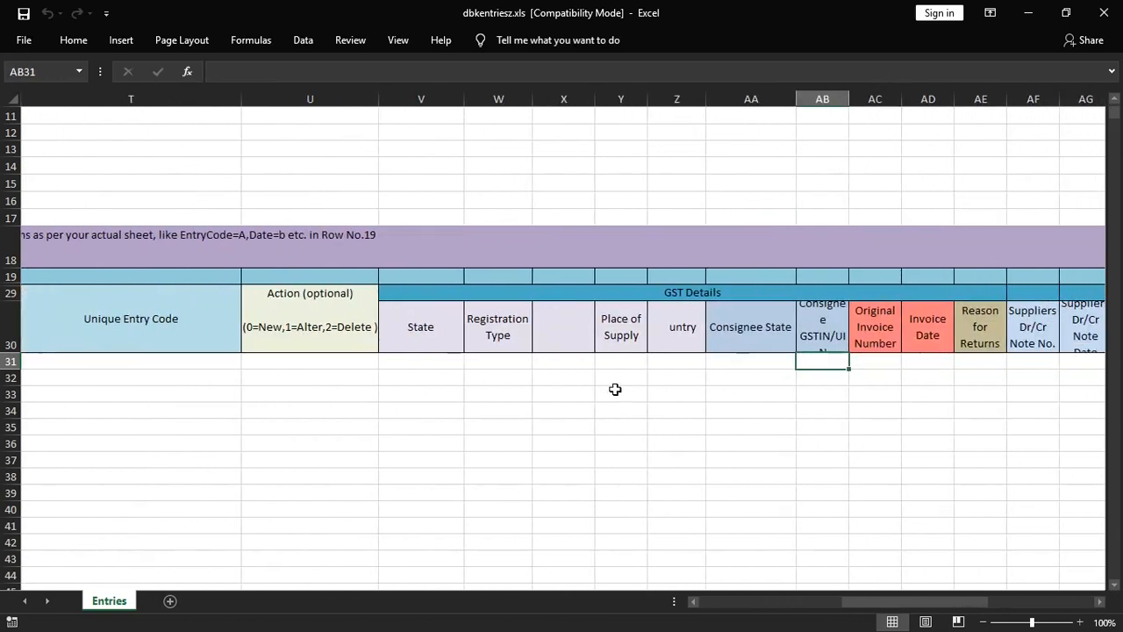
left_click_drag(407, 364, 737, 372)
left_click(837, 375)
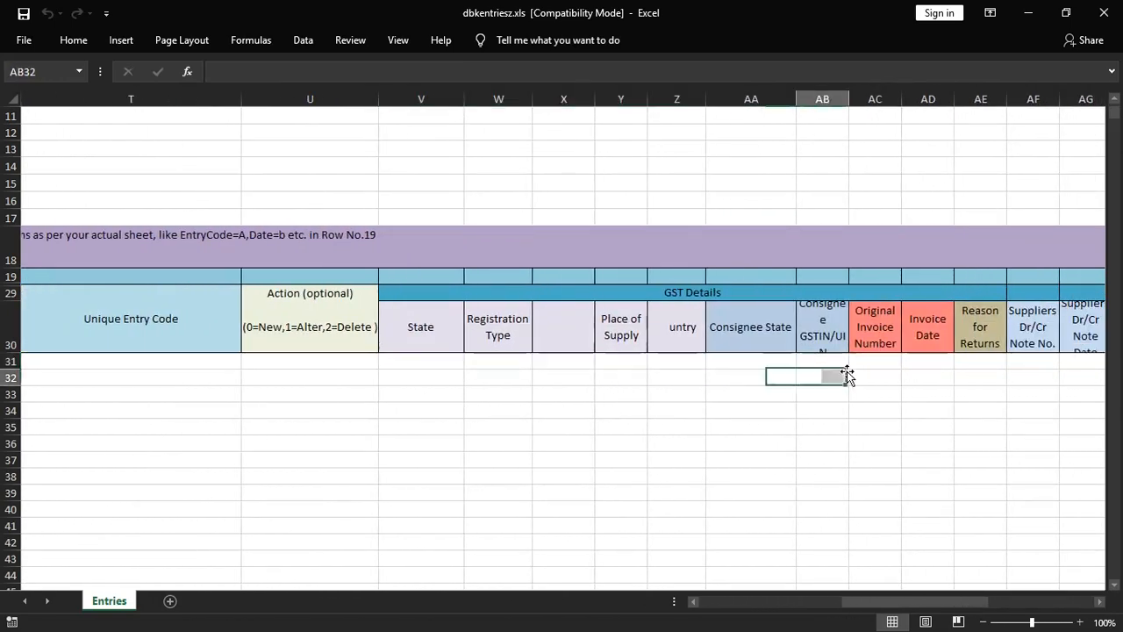
left_click(855, 380)
left_click_drag(910, 604, 705, 581)
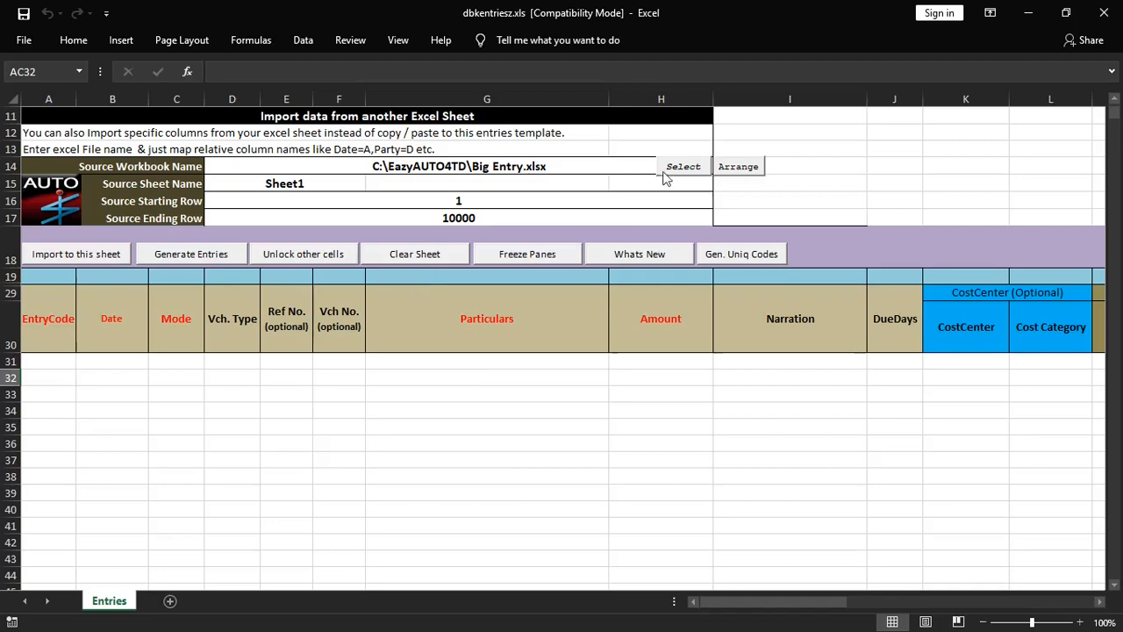
Step: Arrange the source workbook Big Entry.xlsx alongside the entry template for column mapping
left_click(739, 167)
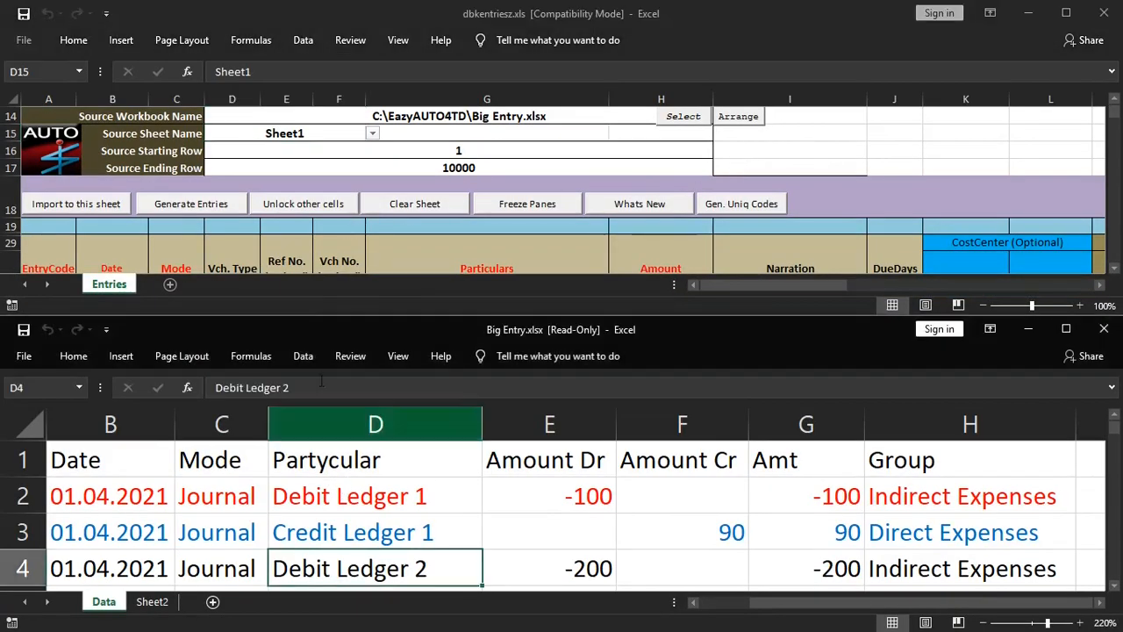
left_click(61, 227)
scroll(112, 221, "down", 1)
scroll(113, 221, "up", 1)
Step: Set the Source Starting Row to 2, matching the first data row of the source sheet
left_click(23, 495)
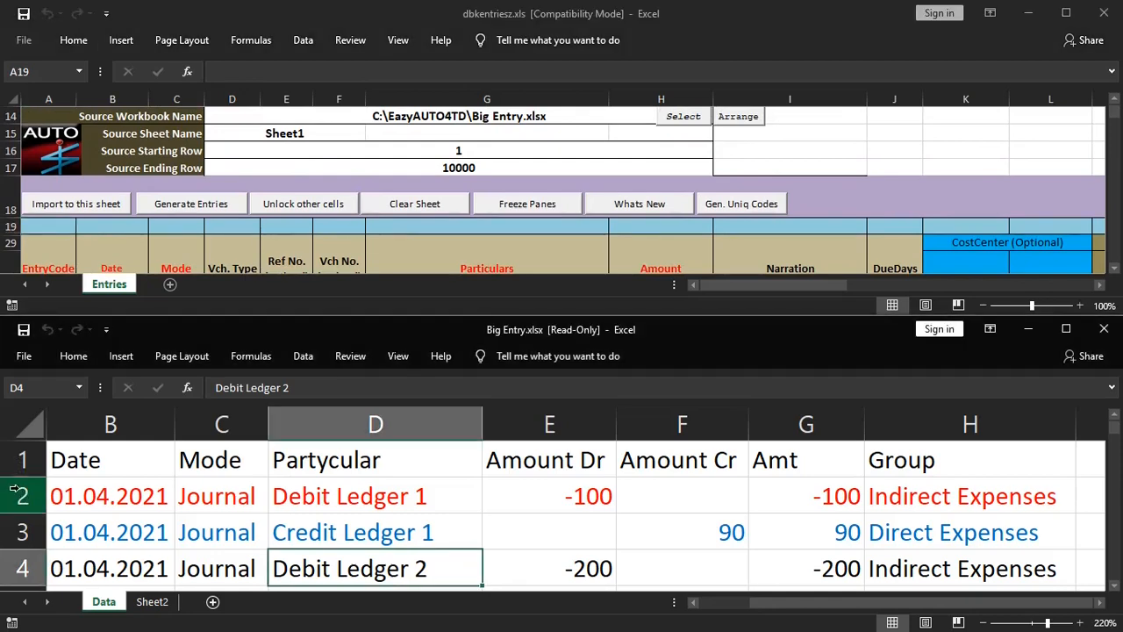
left_click(23, 496)
left_click(485, 151)
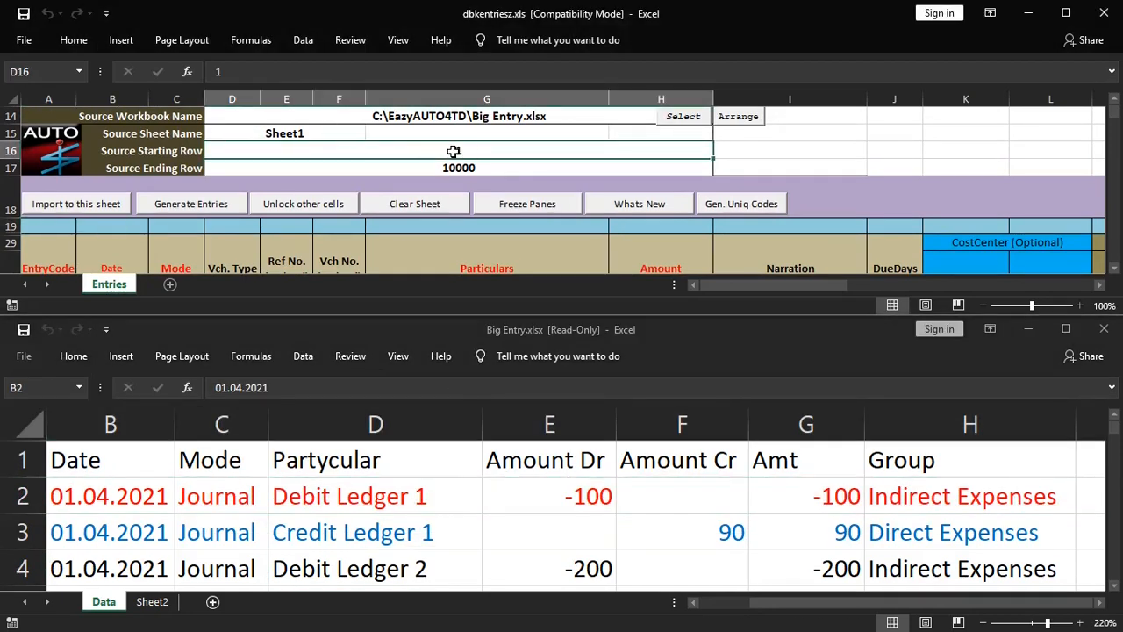
type("2")
key("Return")
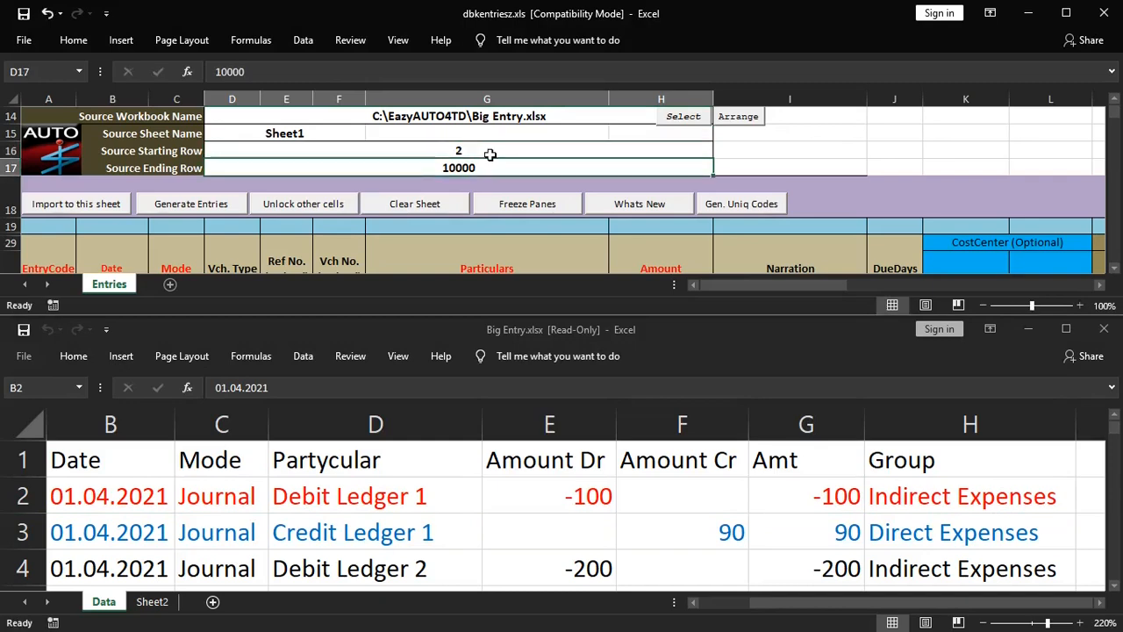
Step: Find the last data row in the source workbook's Date column and set the Source Ending Row to 2001
left_click(110, 496)
left_click(109, 496)
key("ctrl+Down")
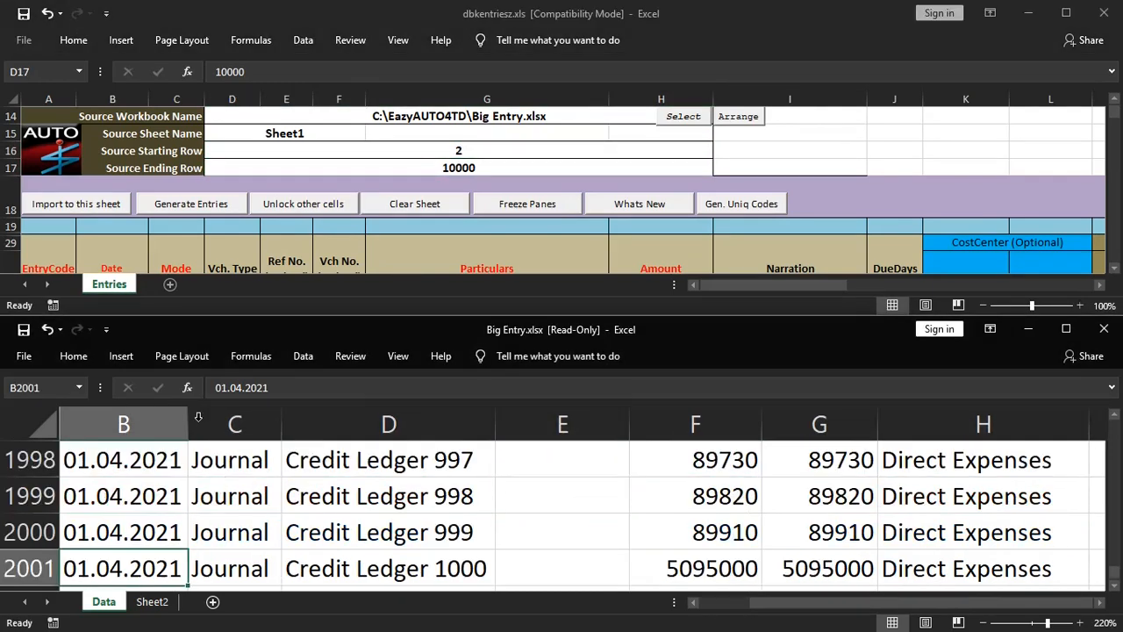
left_click(476, 168)
type("2001")
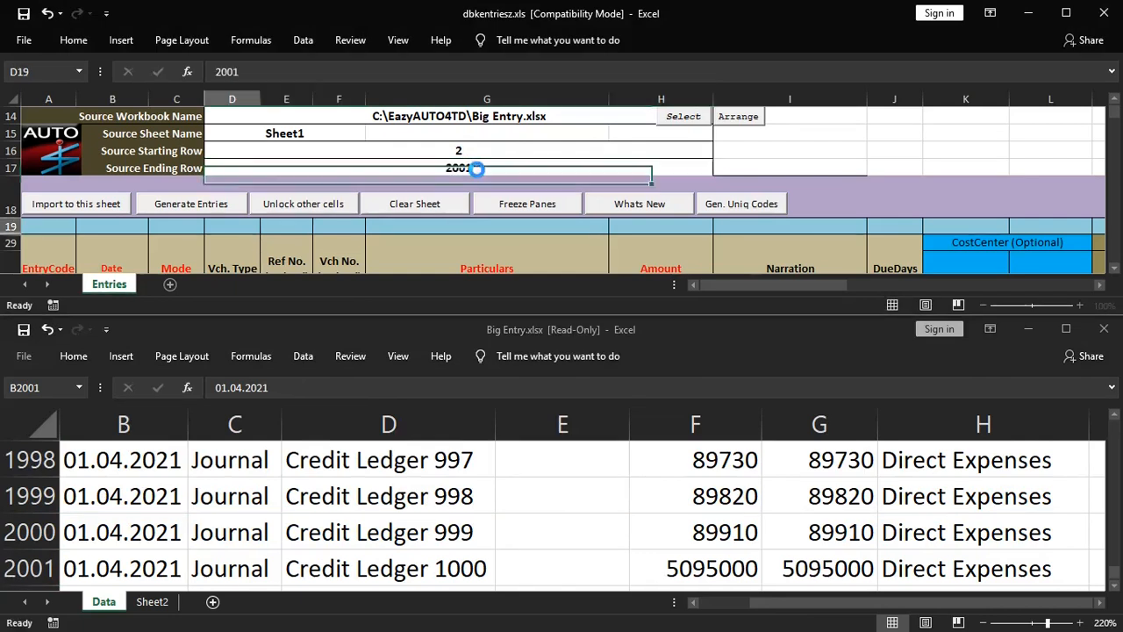
key("Return")
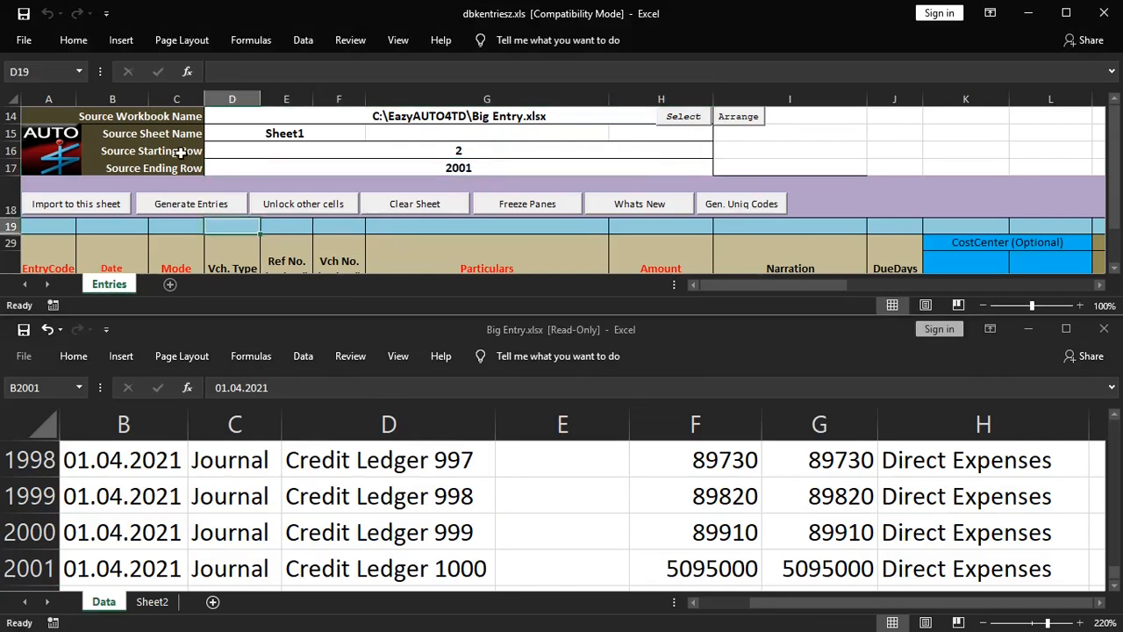
Step: Reselect C:\EazyAUTO4TD\Big Entry.xlsx as the source workbook and set the Source Sheet Name to Data
left_click(272, 133)
key("alt+Down")
key("Escape")
key("alt+Down")
left_click(277, 134)
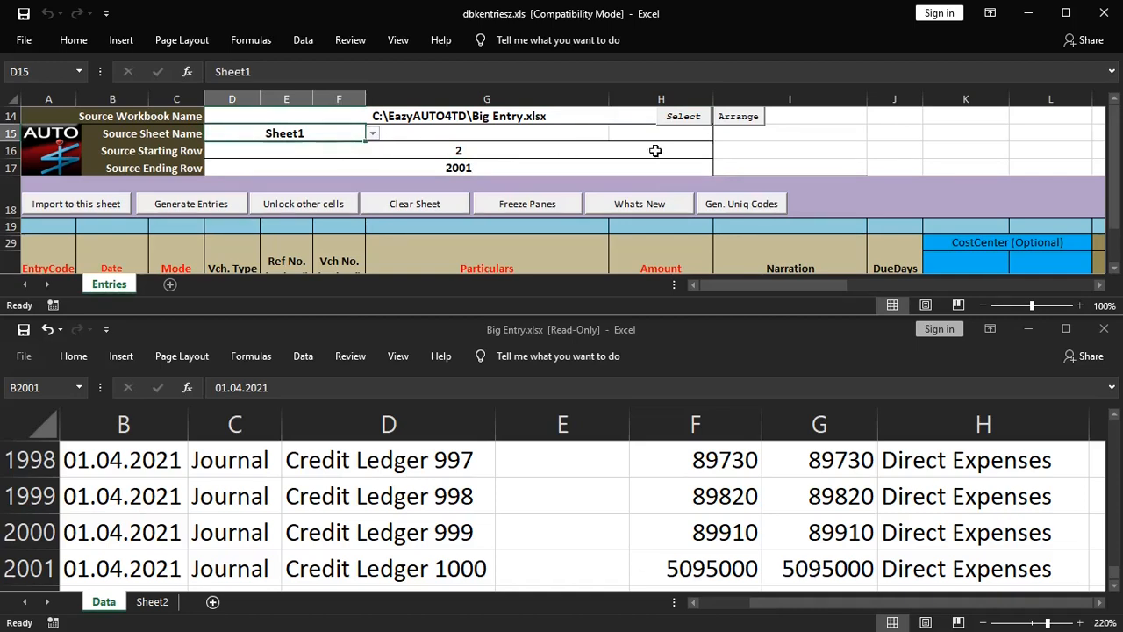
left_click(685, 117)
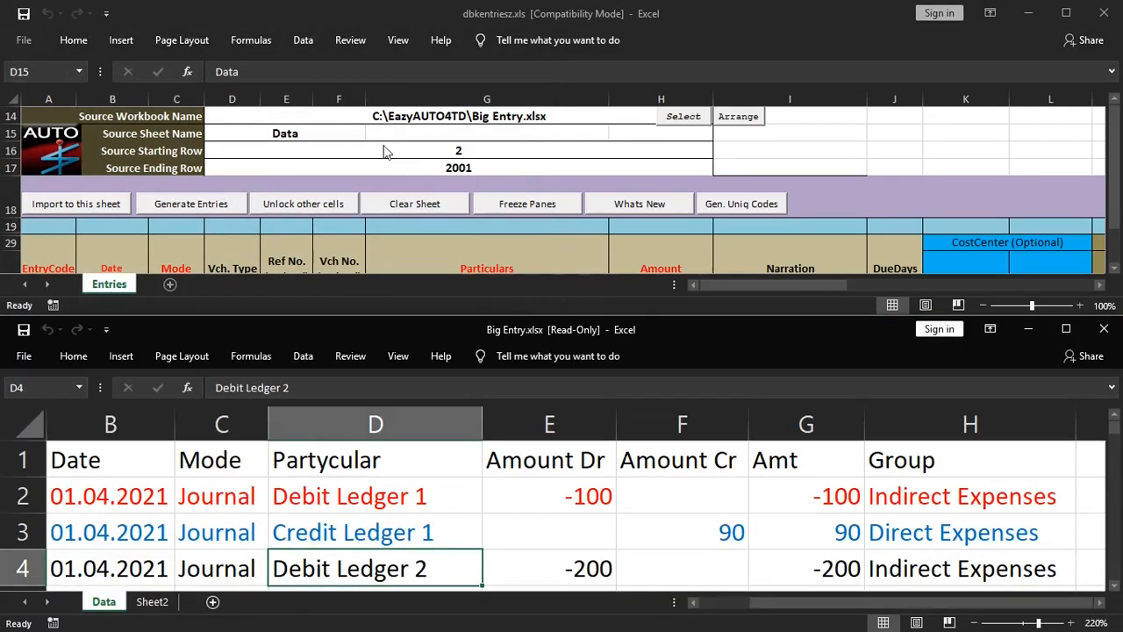
left_click(311, 135)
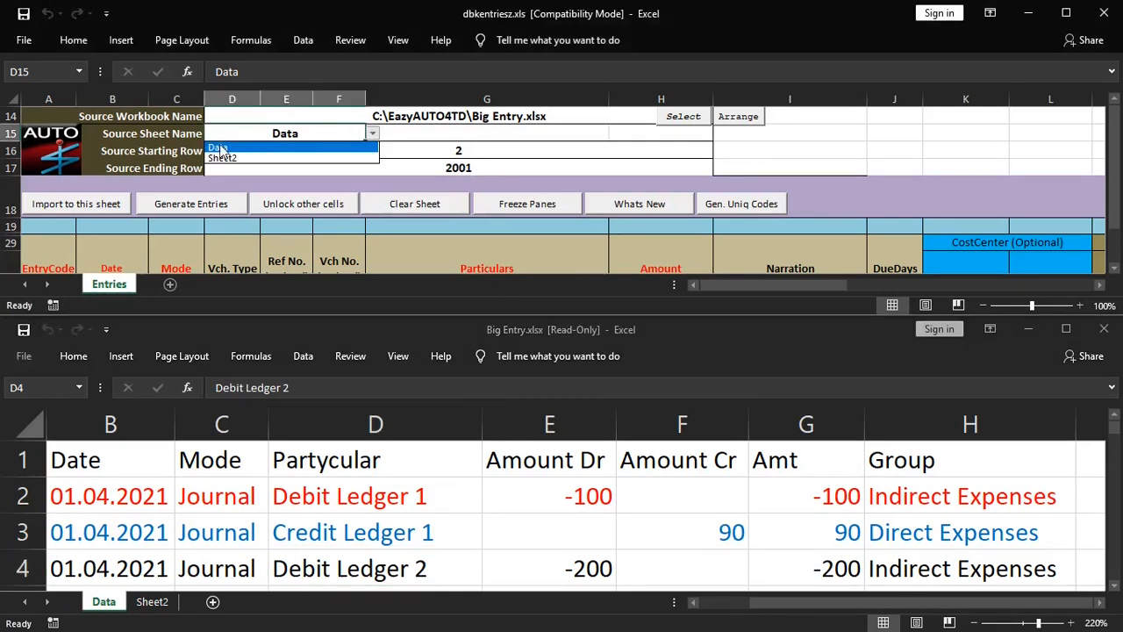
left_click(222, 147)
left_click(456, 150)
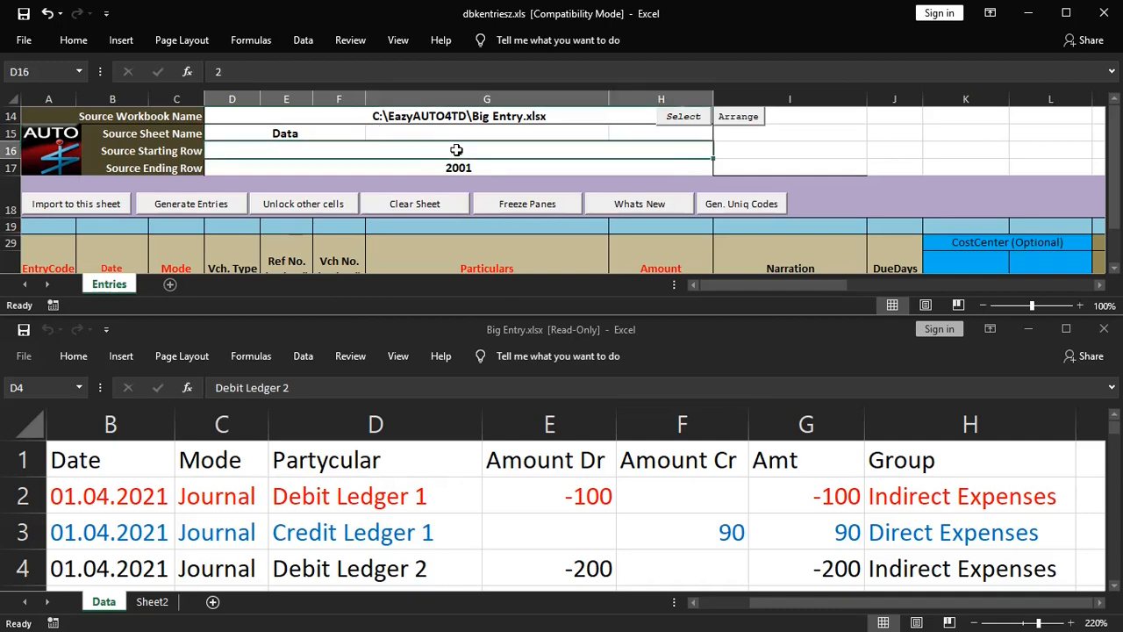
left_click(465, 167)
Step: In mapping row 19, map EntryCode to source column A, Date to B and Mode to C
scroll(333, 235, "down", 1)
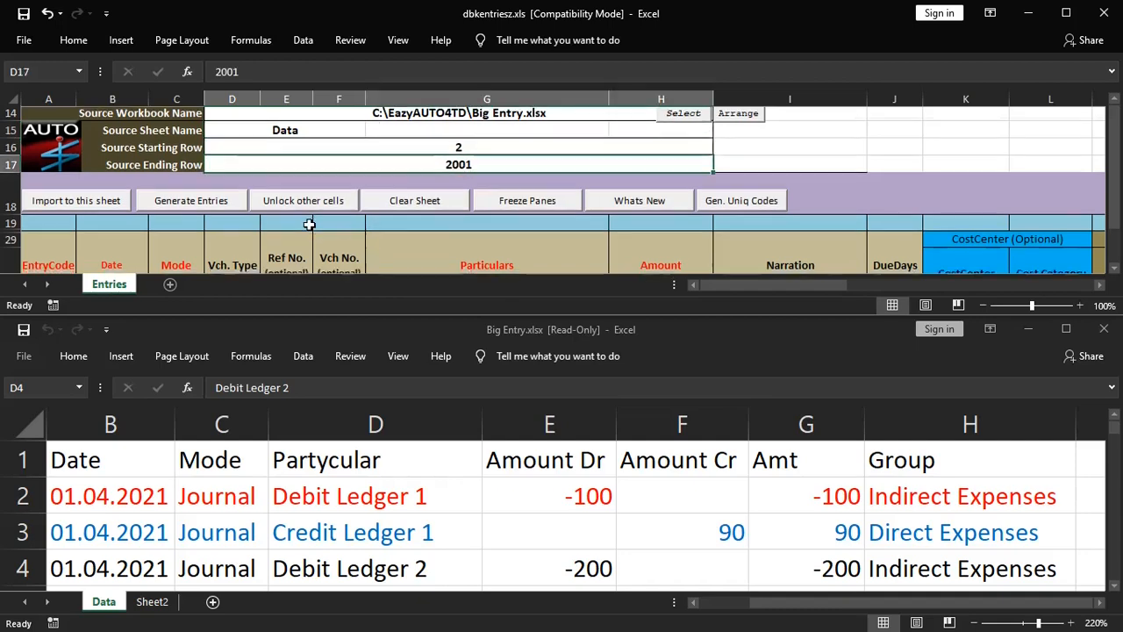
left_click_drag(878, 617, 457, 551)
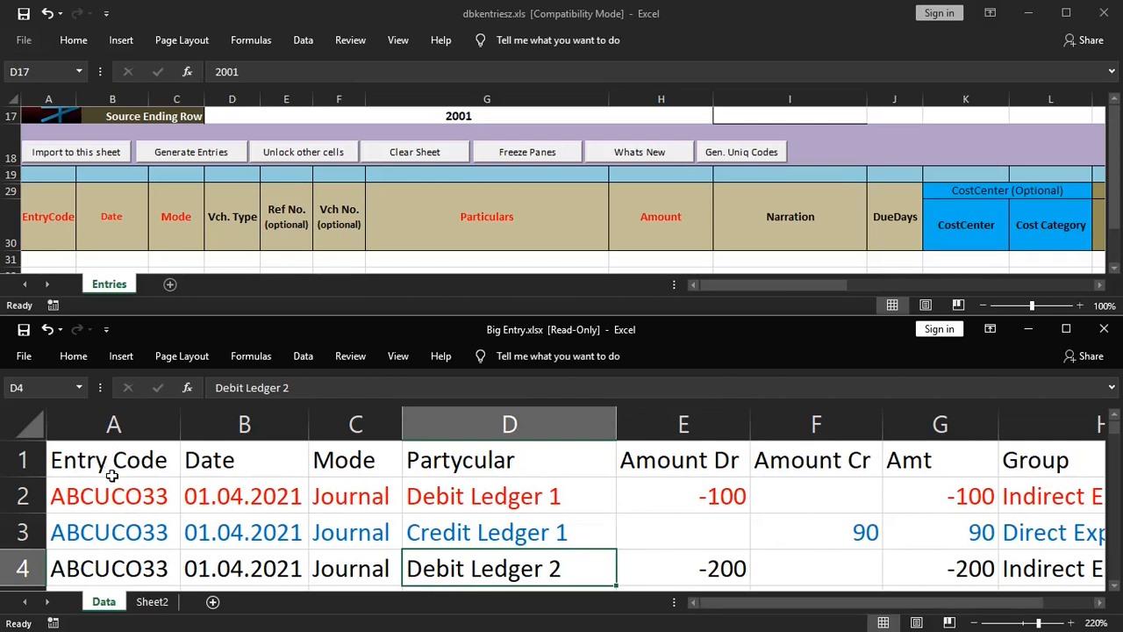
left_click(43, 173)
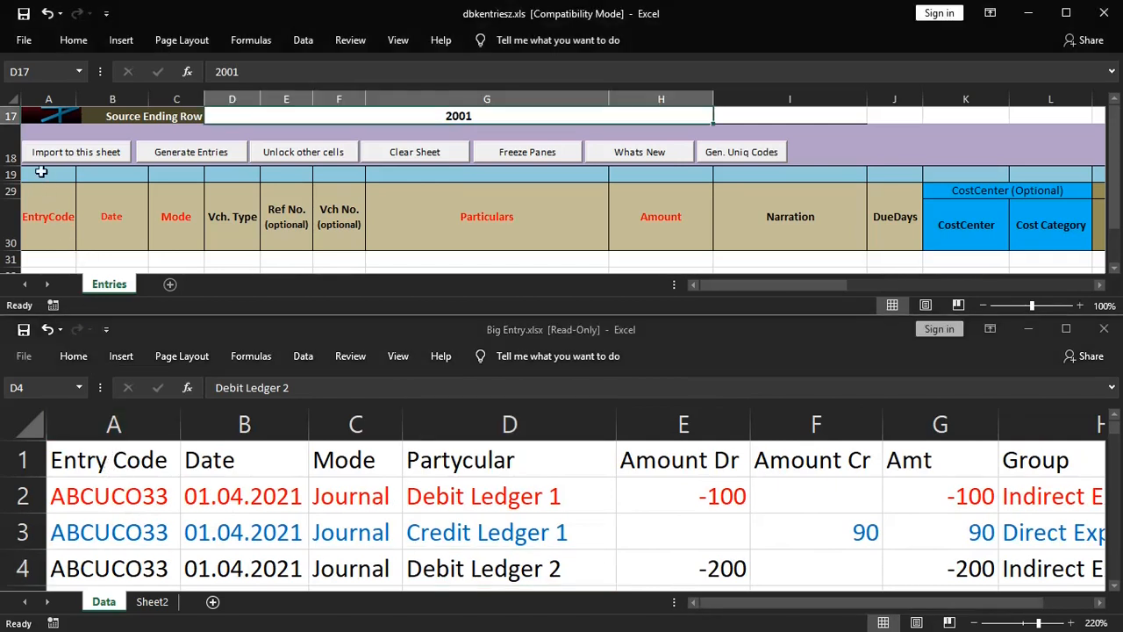
type("A")
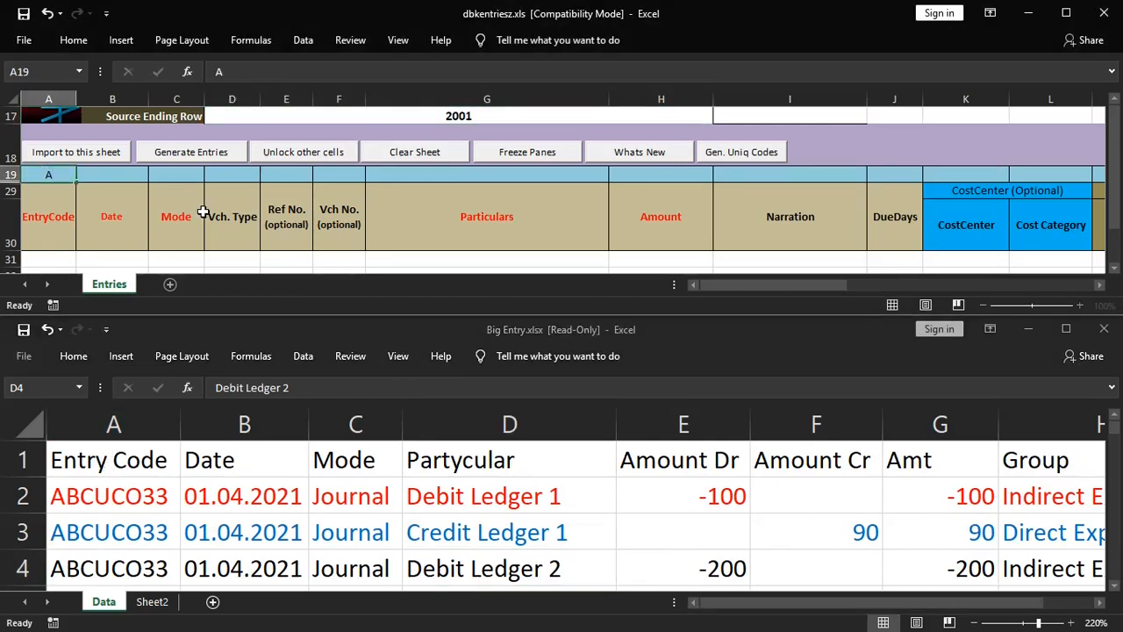
key("Tab")
type("B")
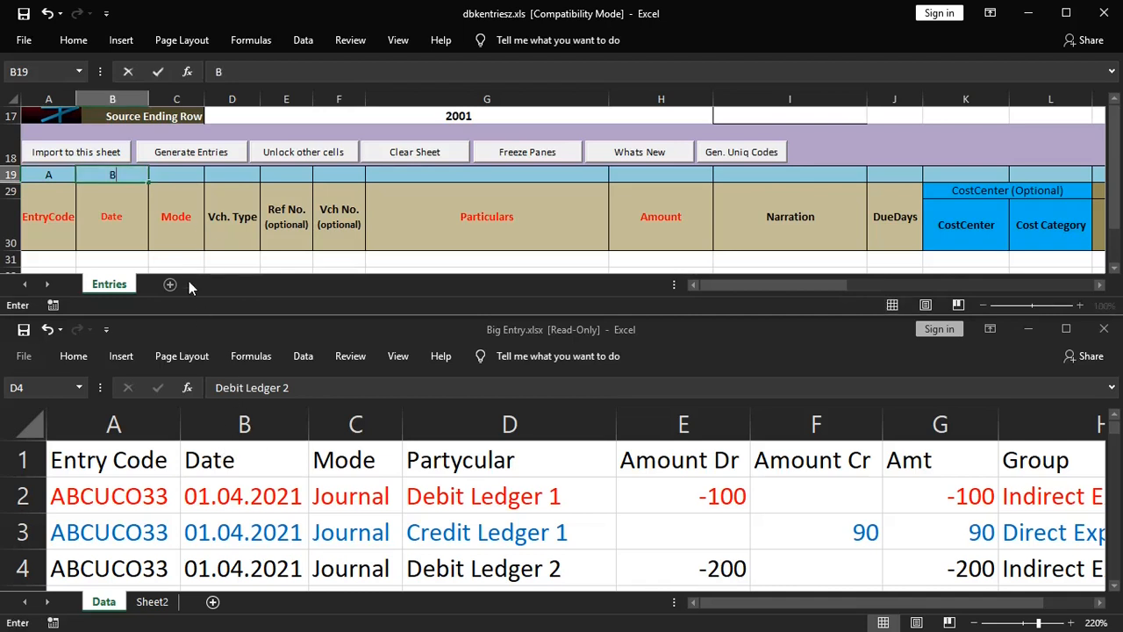
key("Tab")
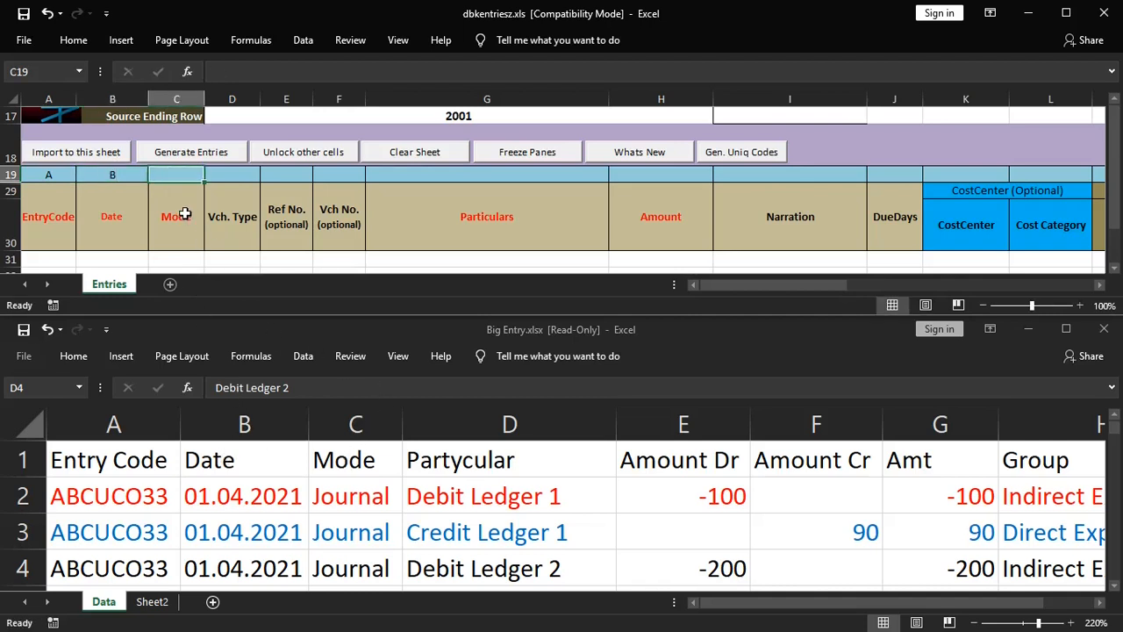
type("C")
key("Tab")
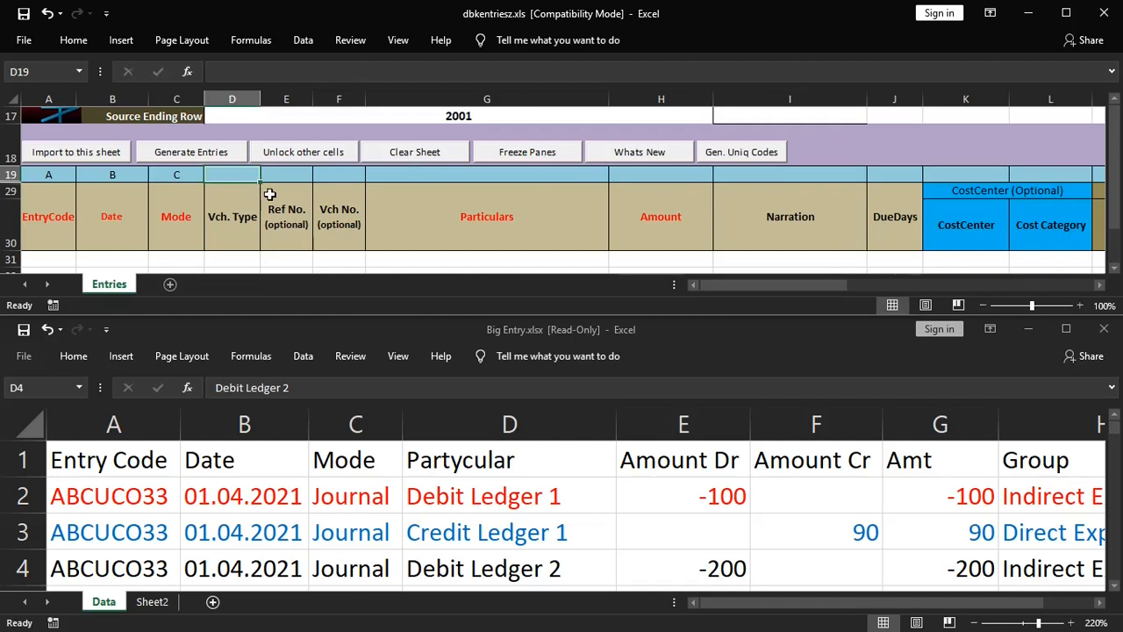
Step: Leave the voucher type and number mappings empty, and map Particulars to source column D and Amount to G
key("Tab")
key("Tab")
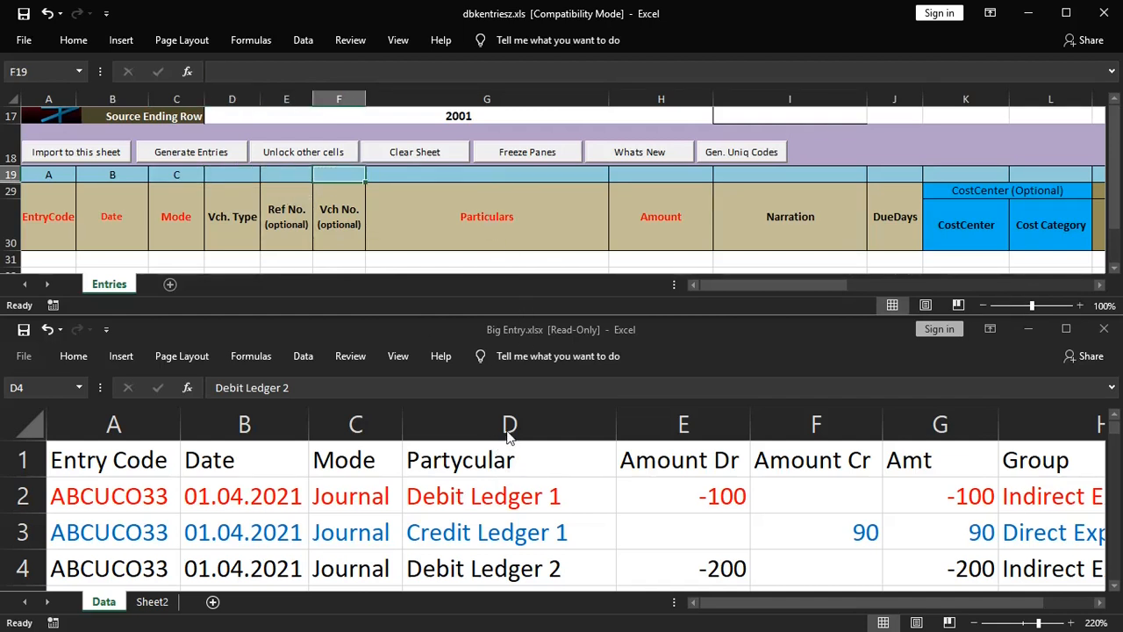
left_click(467, 182)
type("D")
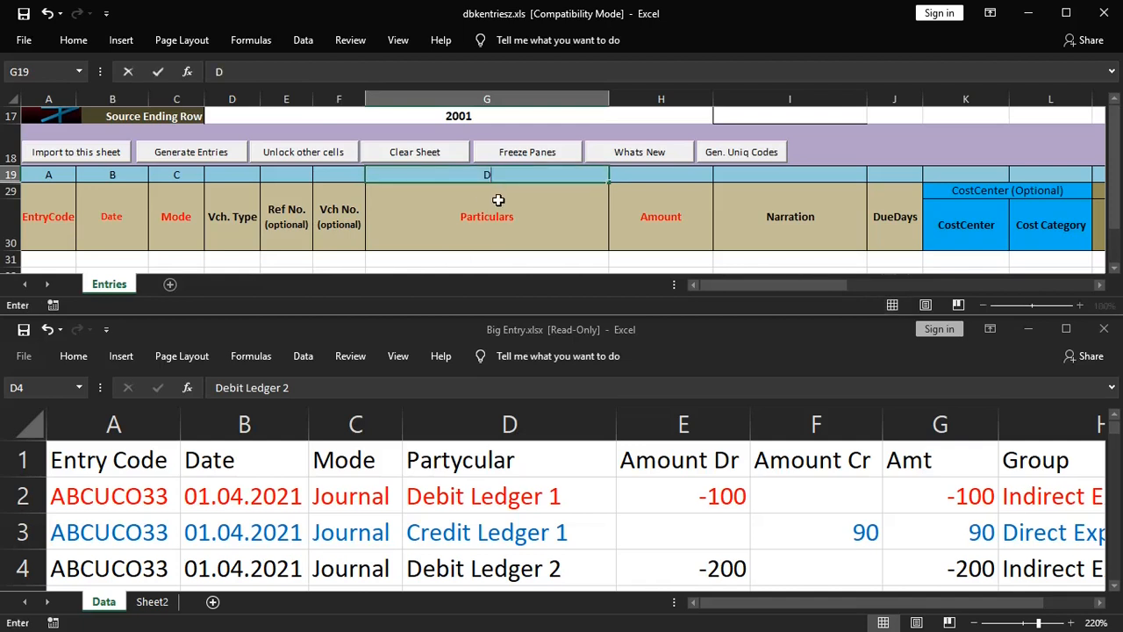
key("Tab")
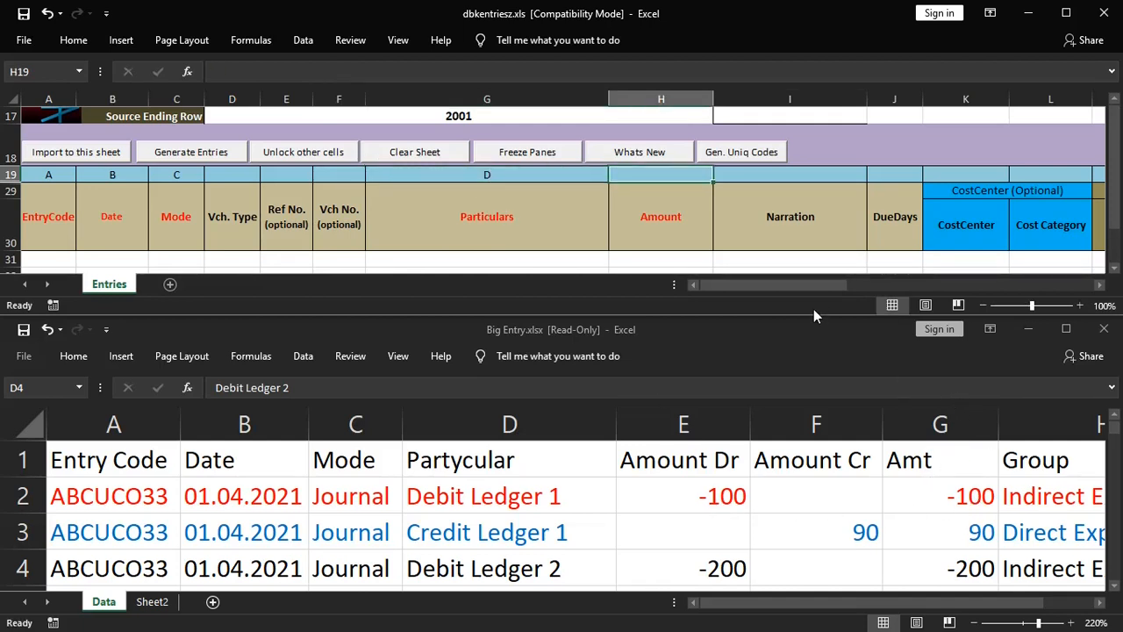
type("G")
key("Tab")
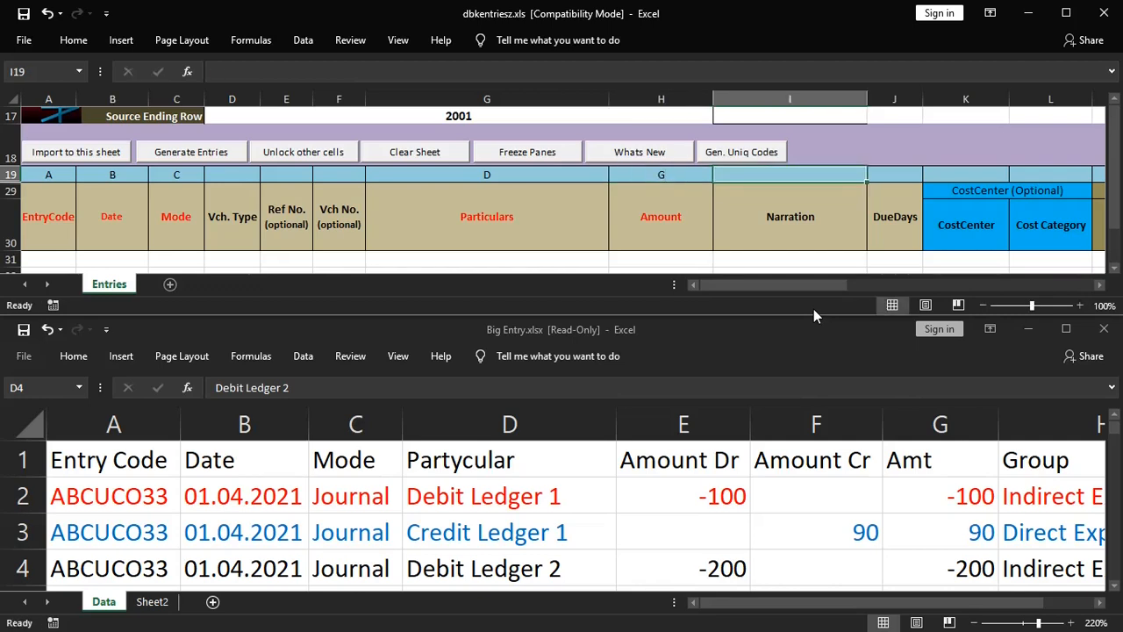
Step: Leave the Narration through Invoice Date mappings empty and map Group Name to source column H
key("Tab")
key("Tab")
key("Tab")
key("Tab")
key("Tab")
key("Tab")
key("Tab")
key("Tab")
key("Tab")
key("Tab")
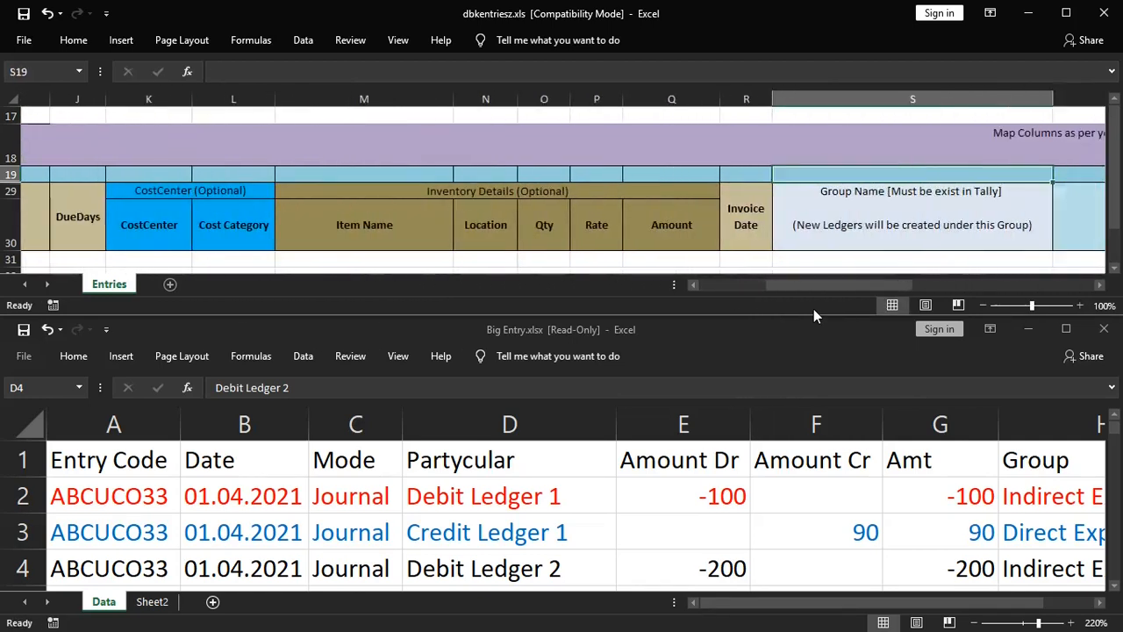
left_click(891, 492)
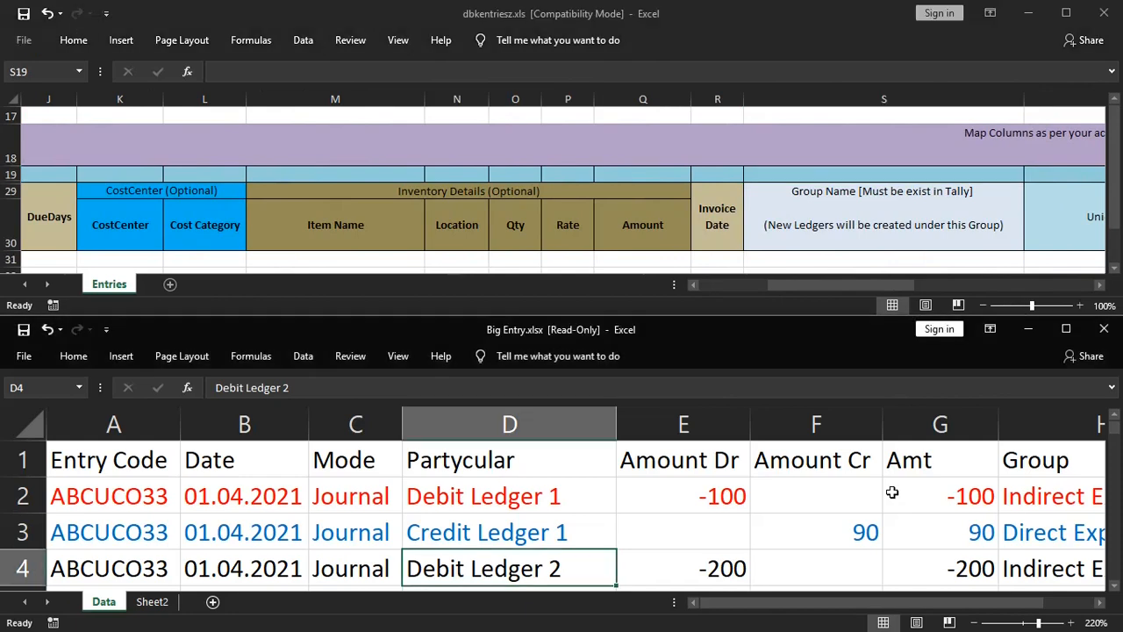
left_click(891, 492)
key("Right")
left_click(903, 451)
key("ctrl+space")
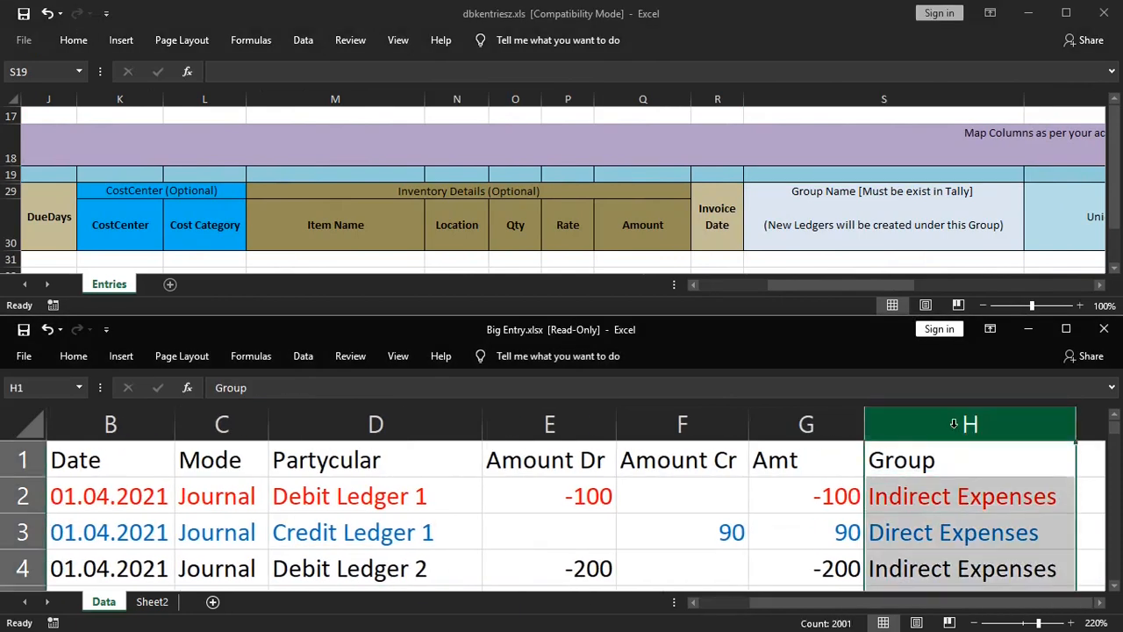
left_click(868, 173)
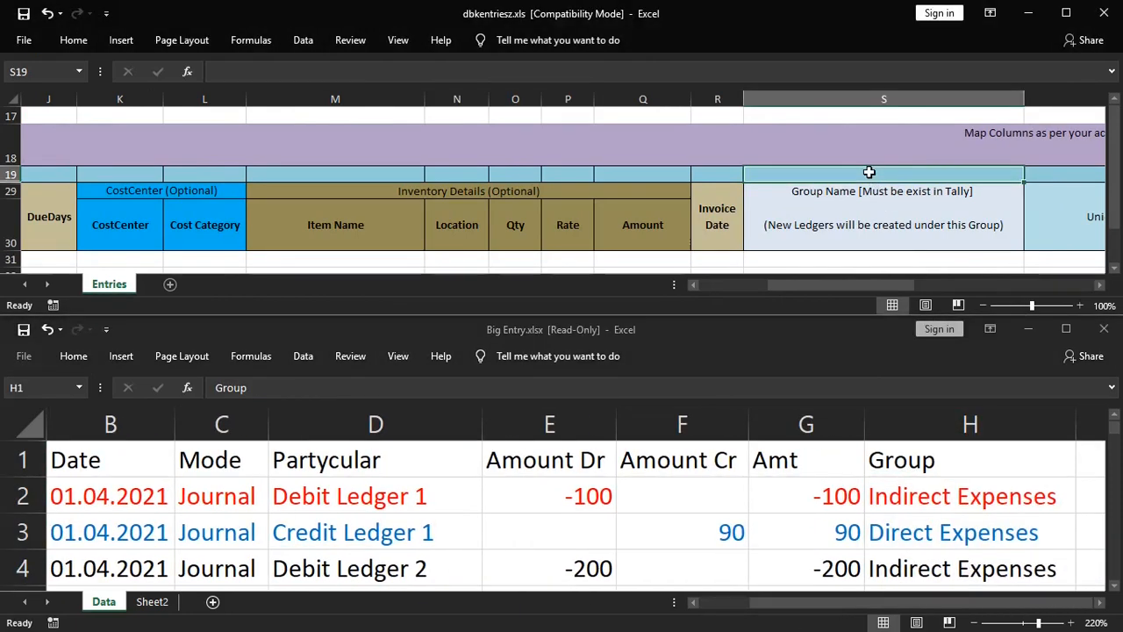
type("H")
key("Left")
Step: Import the mapped source rows into the template sheet, accepting that its current data is cleared
left_click_drag(911, 285, 831, 294)
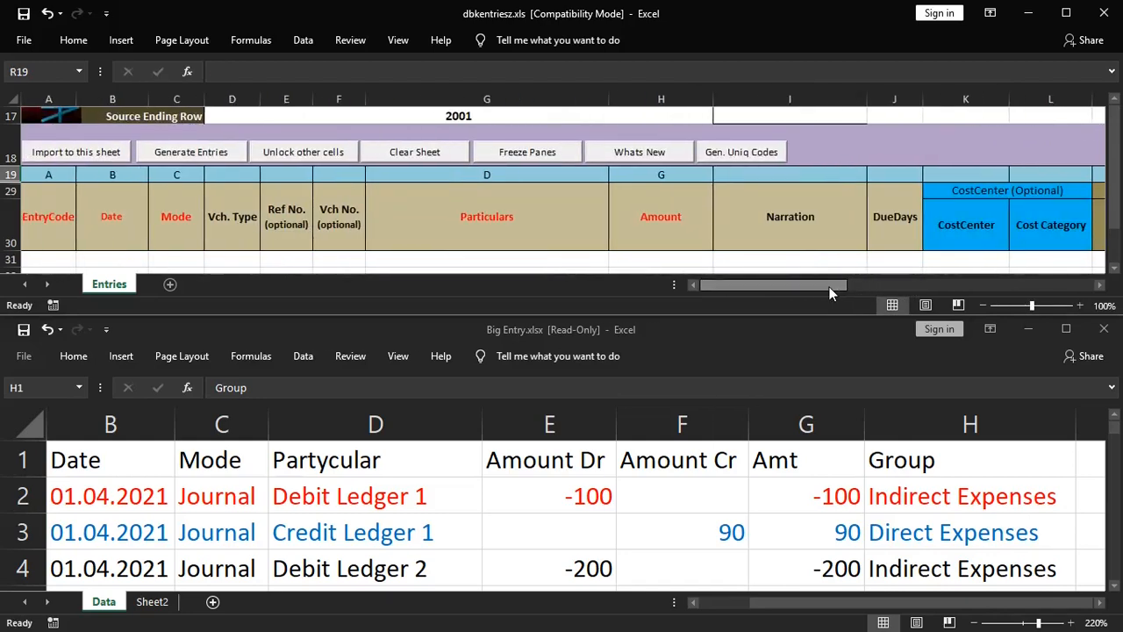
left_click(78, 153)
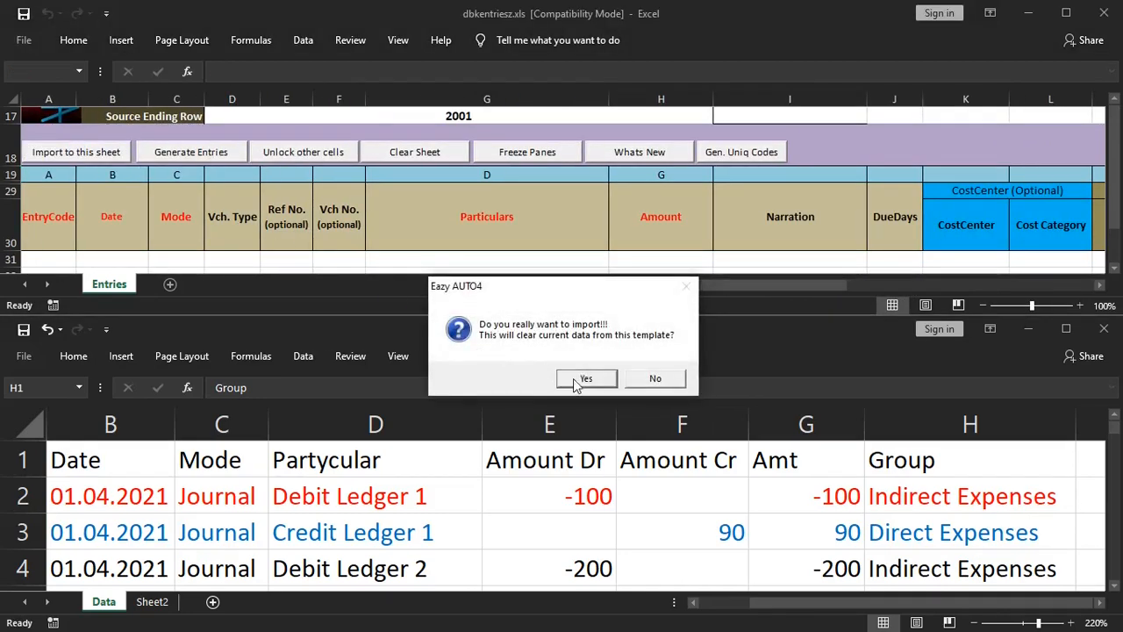
left_click(582, 378)
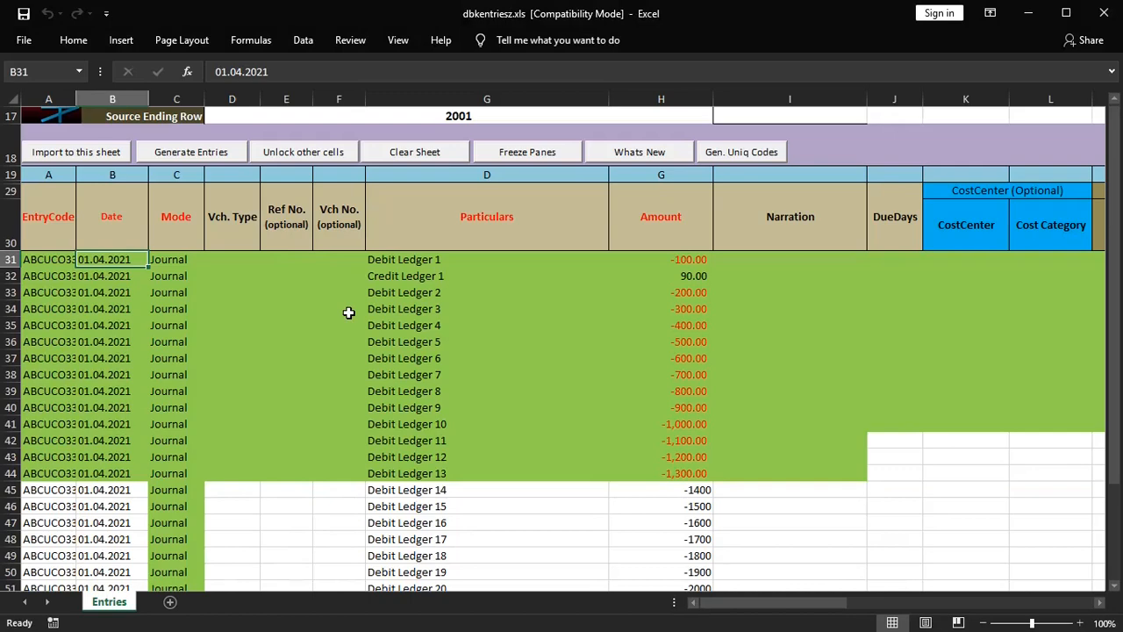
Step: Generate the voucher entries from the imported template rows
scroll(349, 312, "up", 2)
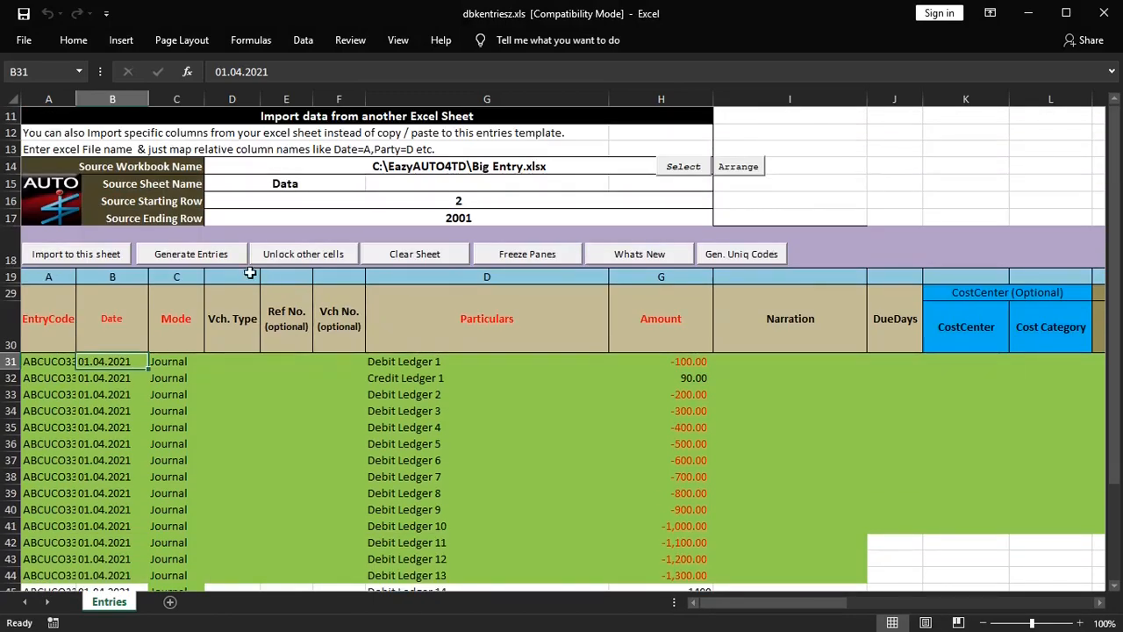
left_click(206, 258)
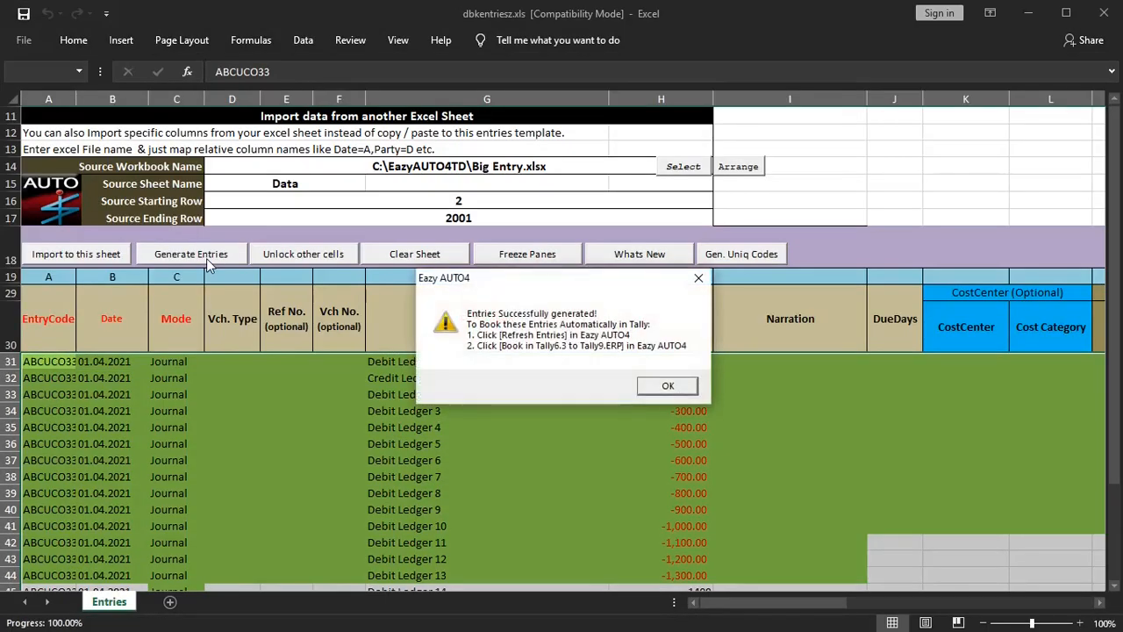
left_click(664, 387)
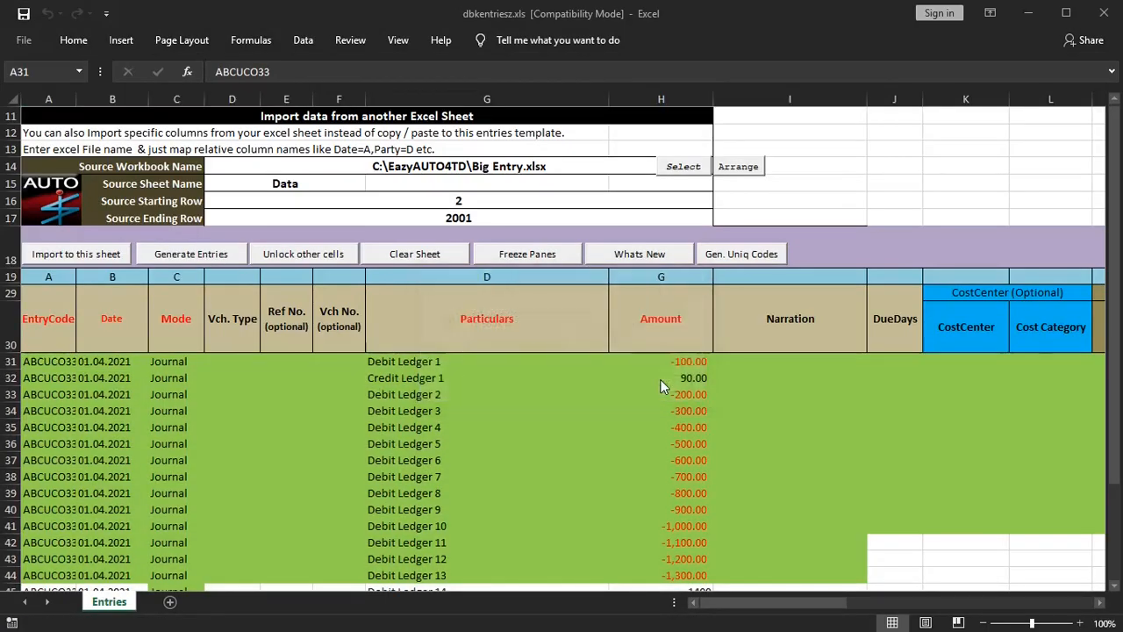
Step: Switch to Eazy AUTO4, refresh the daybook voucher entries from Excel and check the loaded ledger lines
key("alt+Tab")
key("alt+Tab")
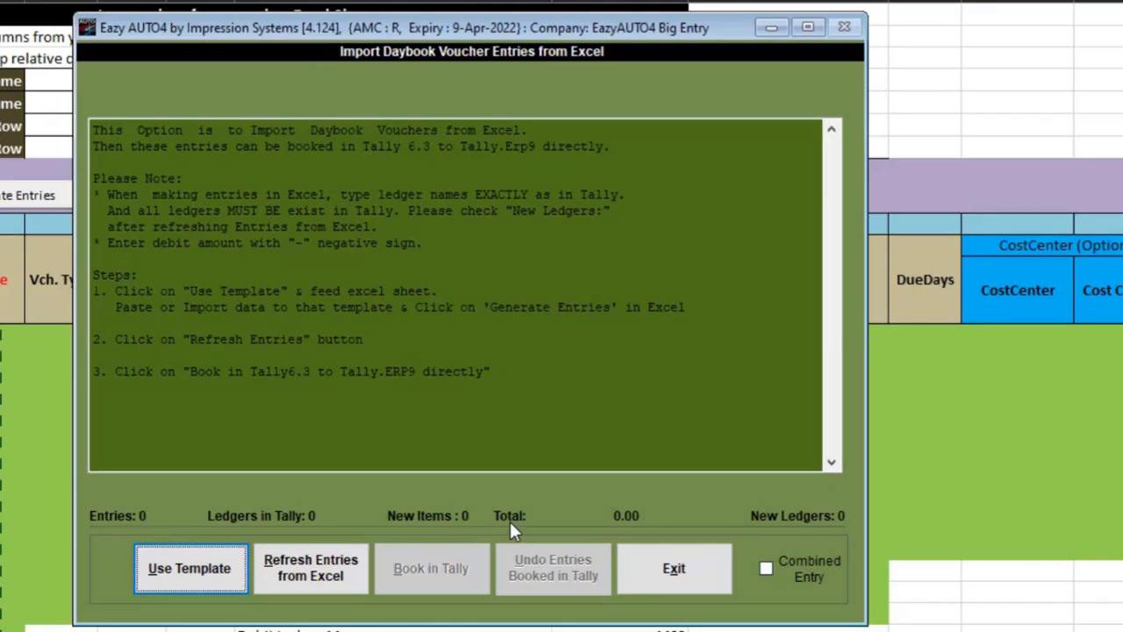
left_click(286, 586)
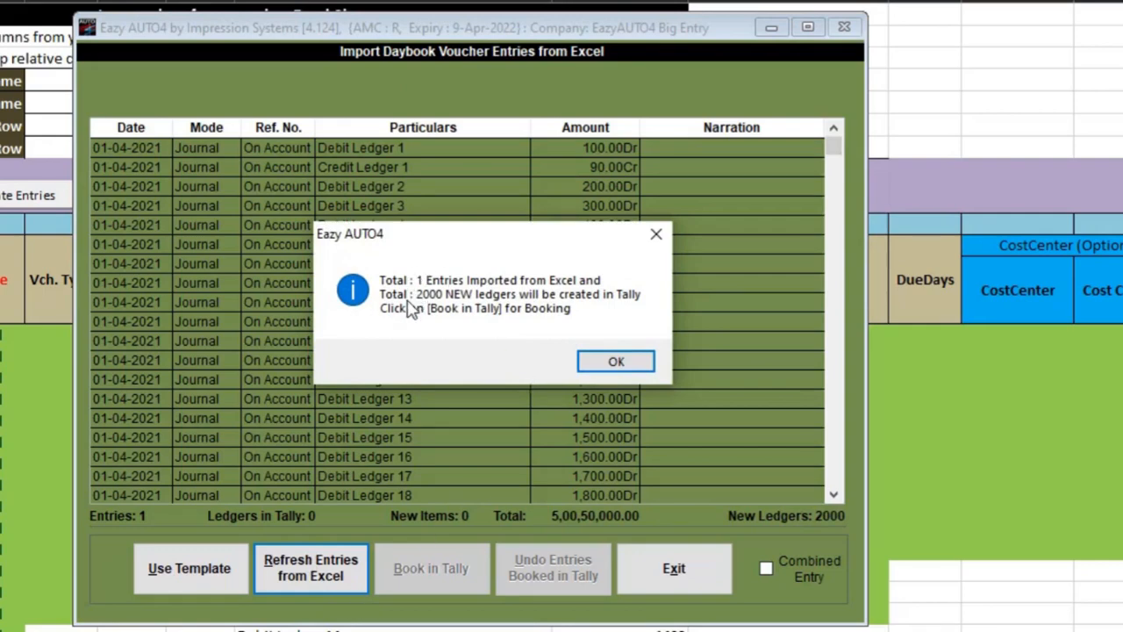
left_click(617, 362)
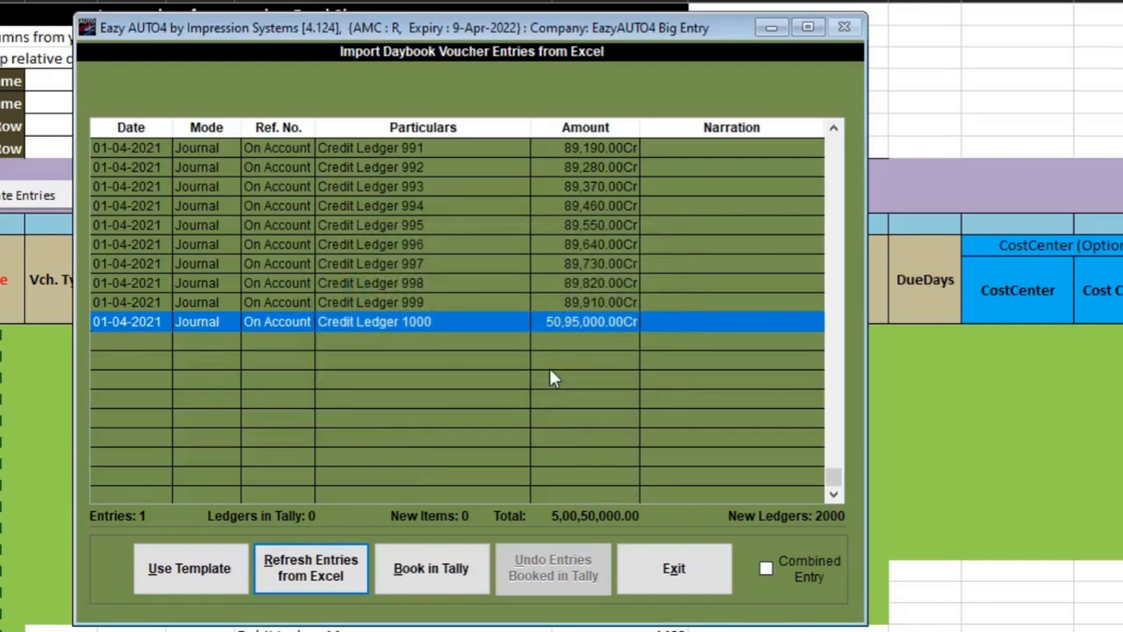
scroll(449, 309, "up", 4)
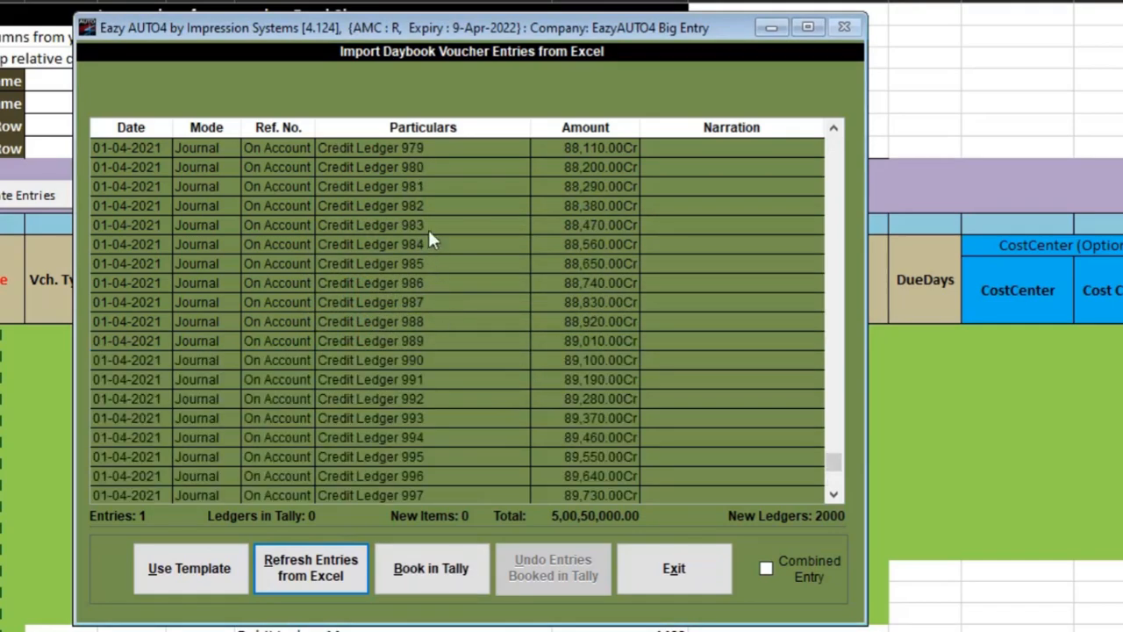
left_click(418, 170)
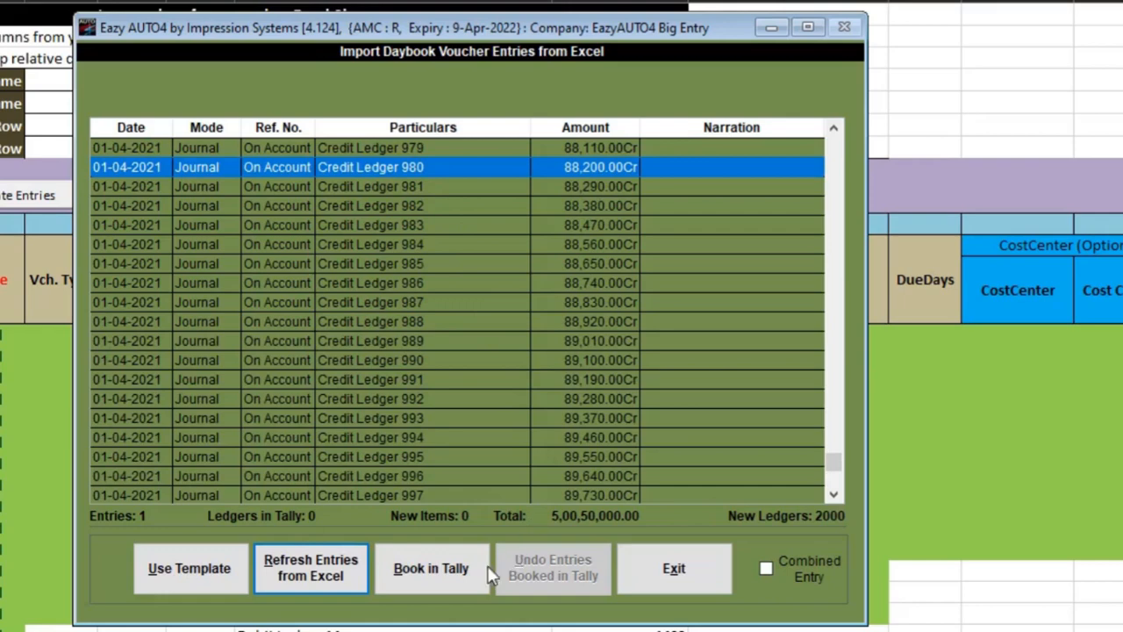
Step: Open the list of new ledgers for import and resize its Name and Alias columns to review the assigned groups
left_click(785, 514)
left_click(668, 597)
left_click_drag(574, 75, 207, 85)
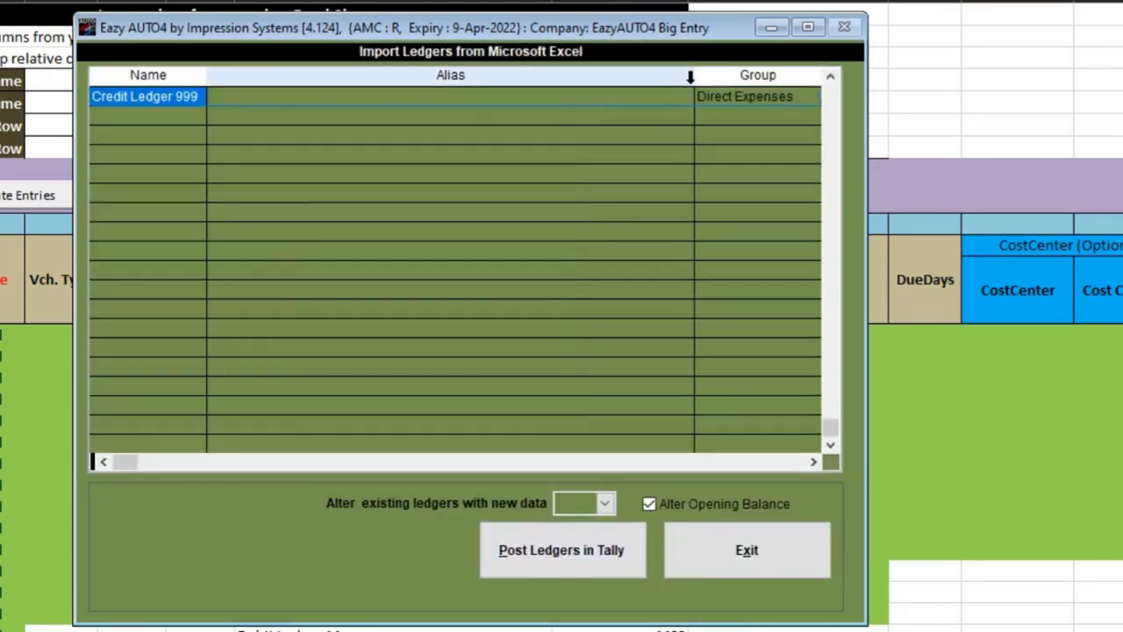
left_click_drag(697, 78, 294, 87)
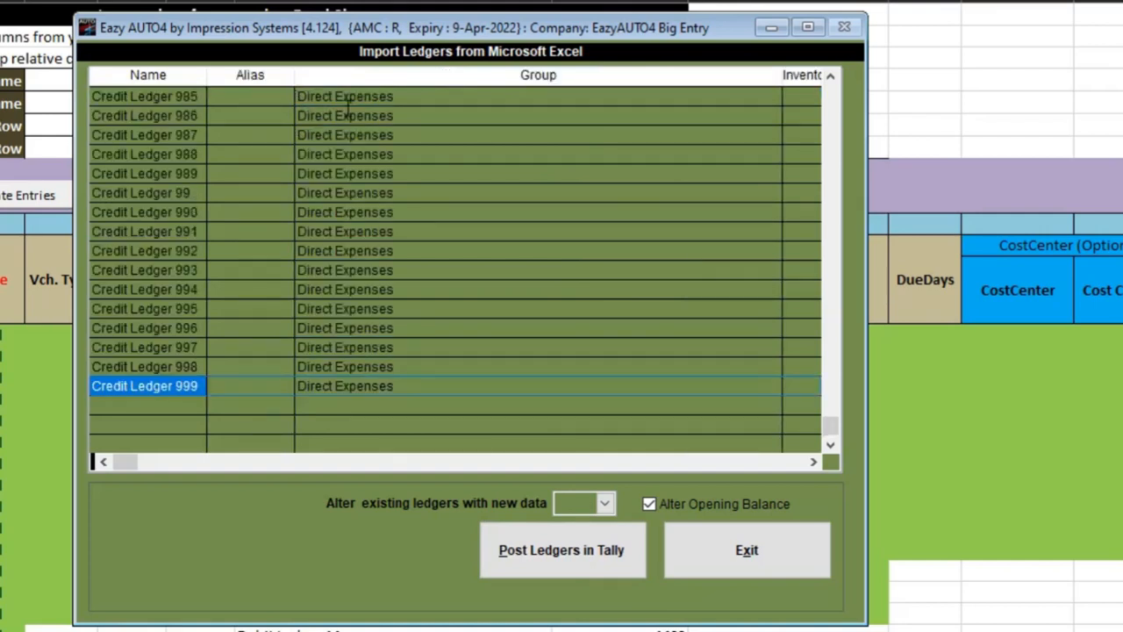
scroll(348, 110, "up", 2)
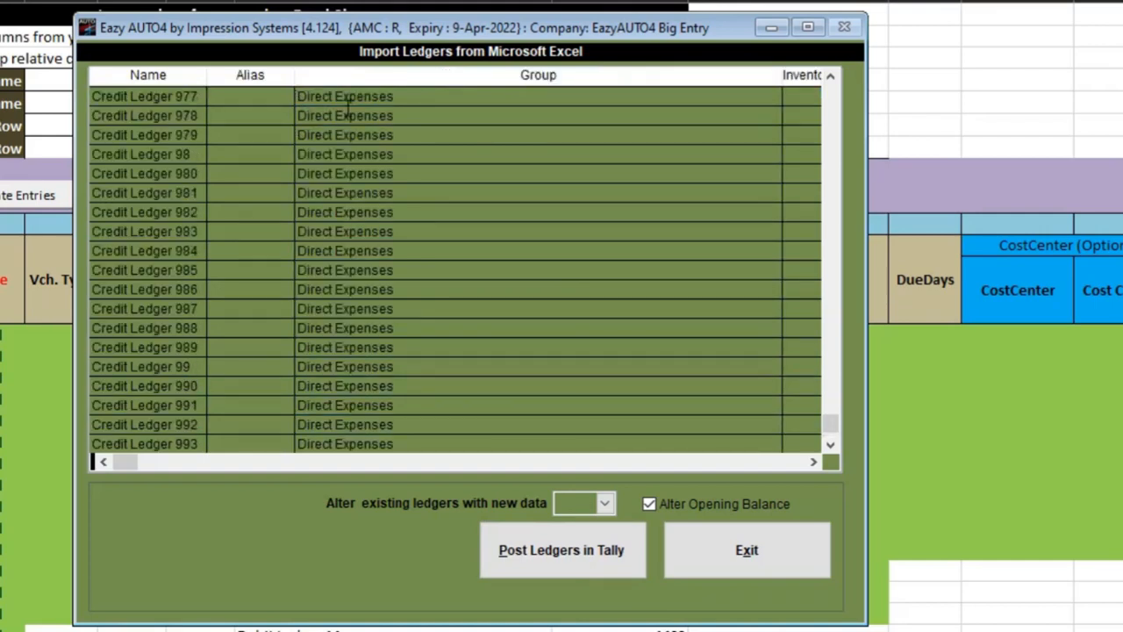
Step: Post the new ledgers in Tally with Alter Opening Balance enabled
left_click(584, 566)
left_click(480, 346)
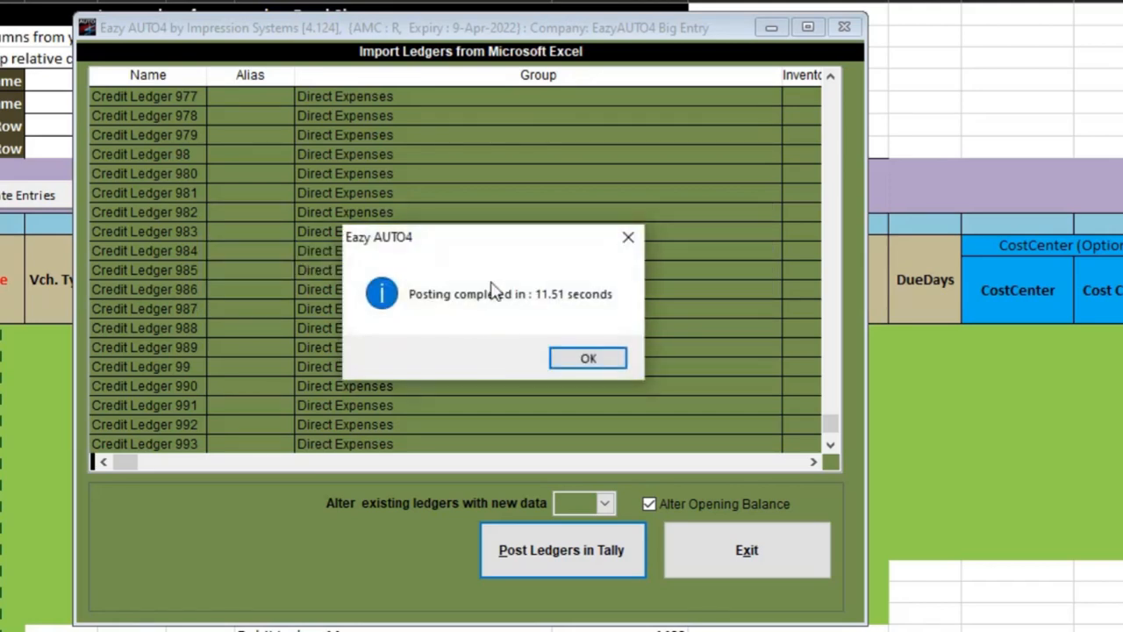
left_click(590, 356)
Step: Switch to TallyPrime and examine the list of ledgers available for alteration to check the posted ledgers
key("alt+Tab")
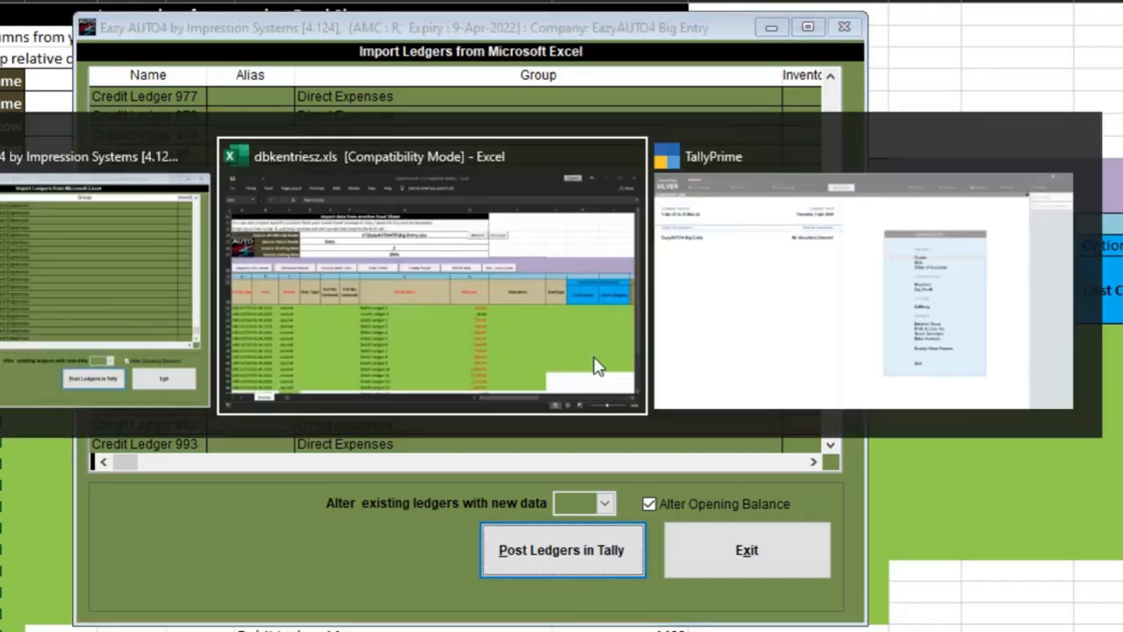
key("alt+Tab")
key("Down")
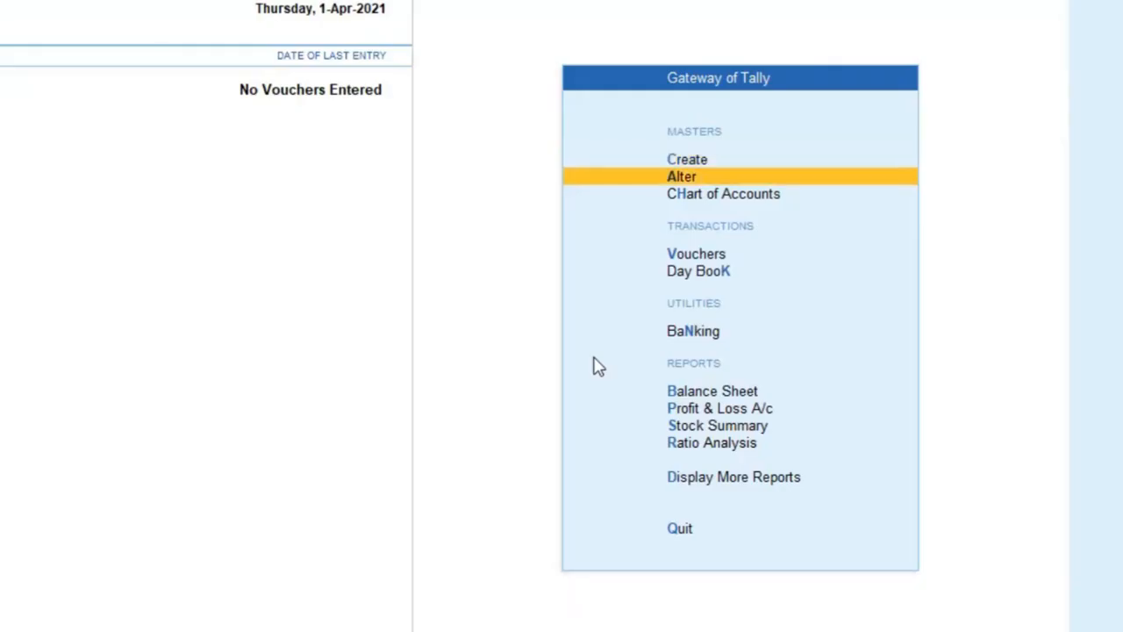
key("Return")
key("l")
key("Down")
key("Down")
key("Down")
key("Down")
key("Down")
key("Down")
key("Down")
key("Down")
key("Down")
key("Down")
key("Down")
key("Down")
key("Down")
key("Down")
key("Down")
key("Down")
key("Down")
key("Down")
key("Down")
key("Down")
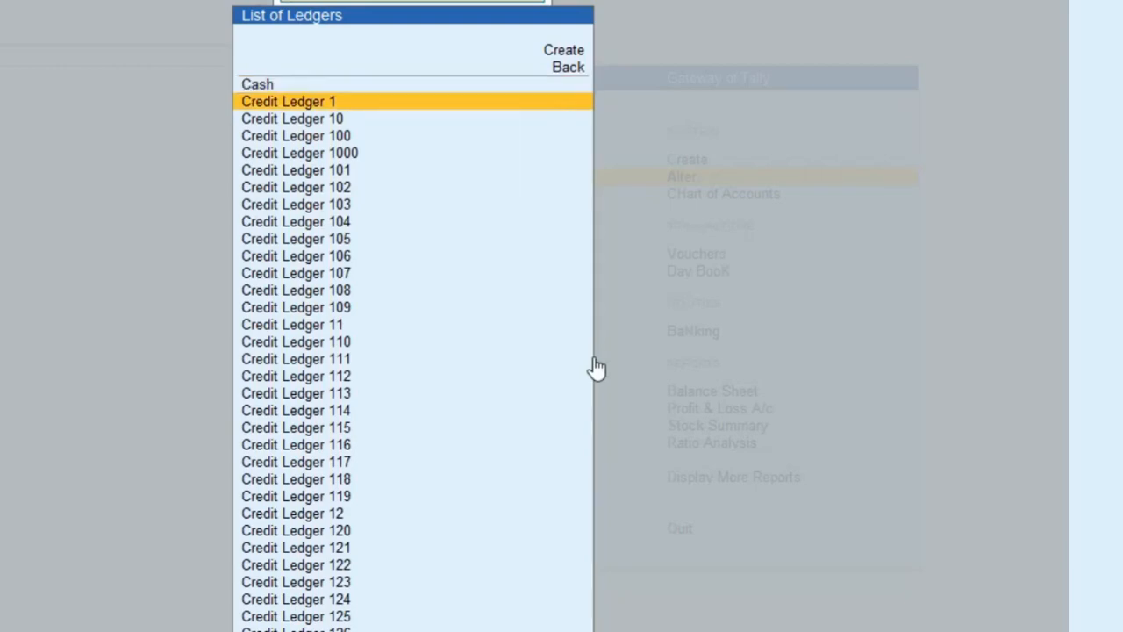
Step: Switch back to Eazy AUTO4, close the ledger import and refresh the voucher entries from Excel again
key("alt+Tab")
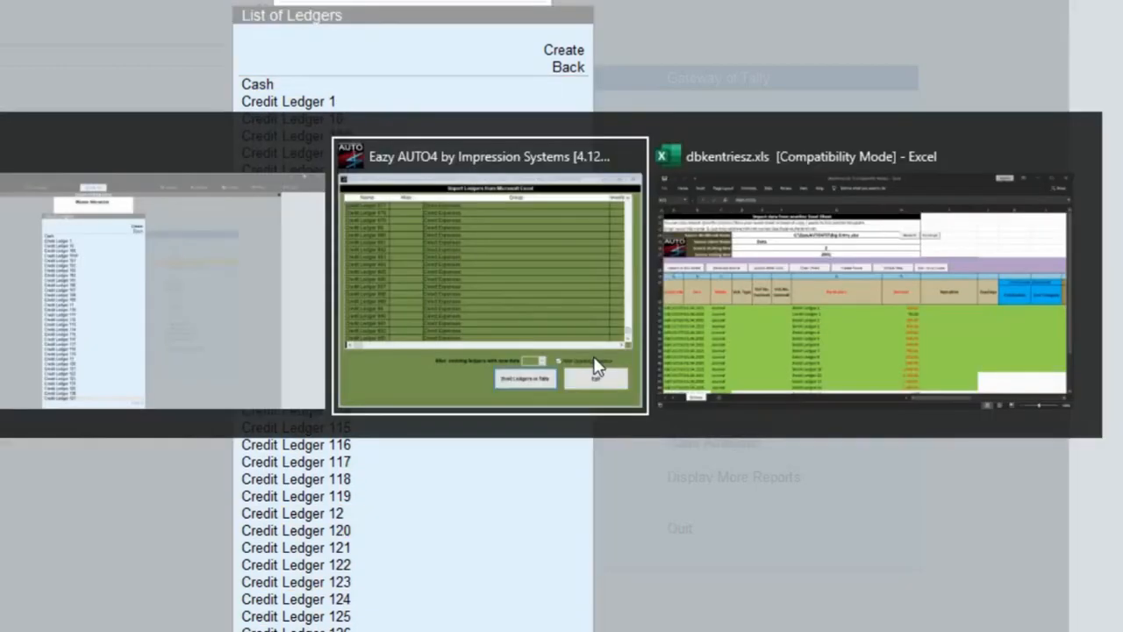
key("Escape")
key("Escape")
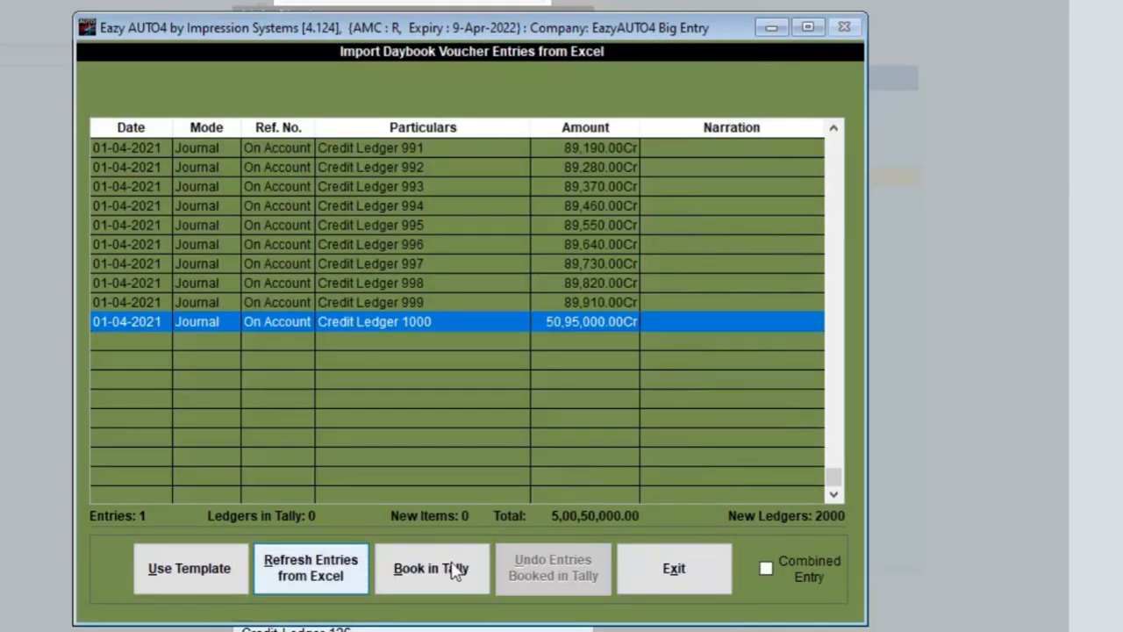
left_click(312, 566)
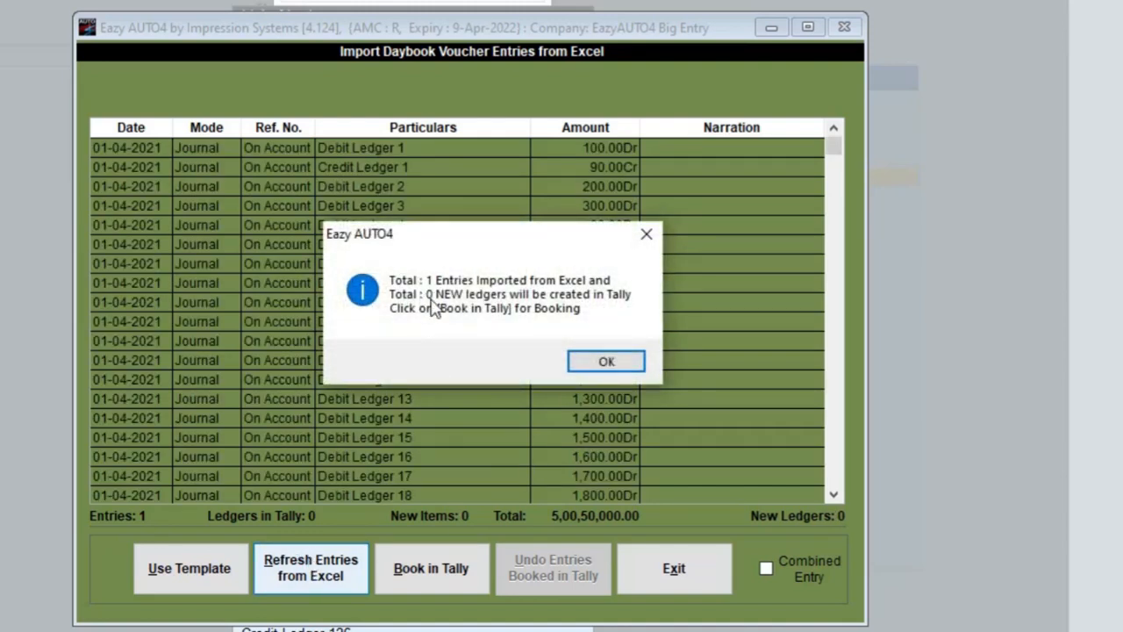
left_click(581, 366)
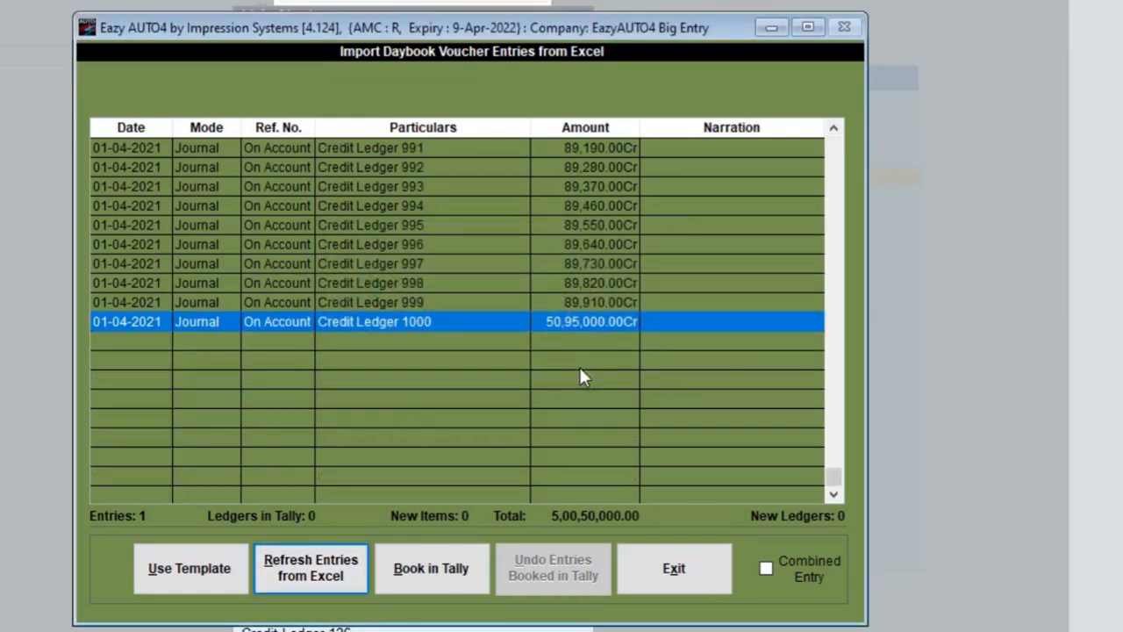
Step: Book the refreshed journal entry in the company EazyAUTO4 Big Entry, returning TallyPrime to its Gateway before starting the booking
left_click(436, 574)
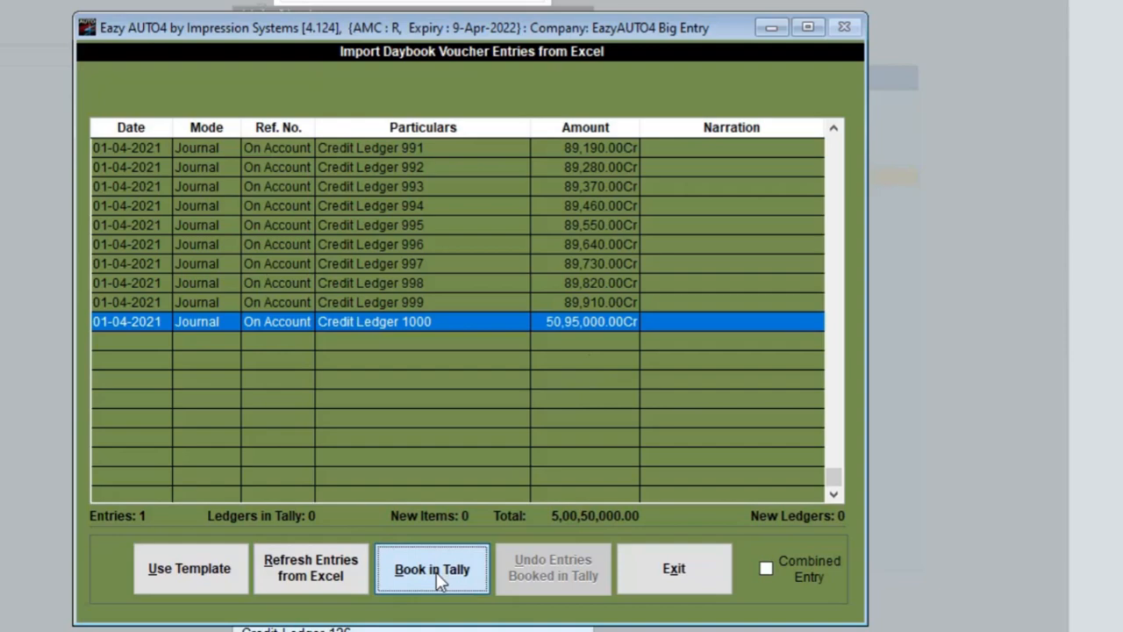
left_click(479, 347)
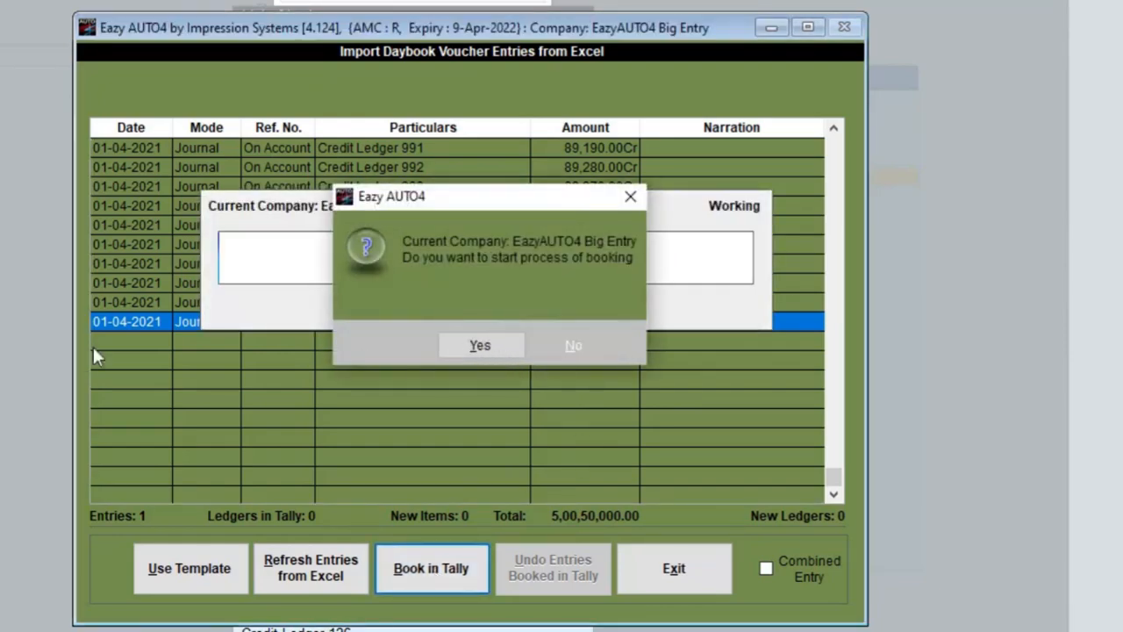
key("Escape")
key("Escape")
key("Escape")
key("Escape")
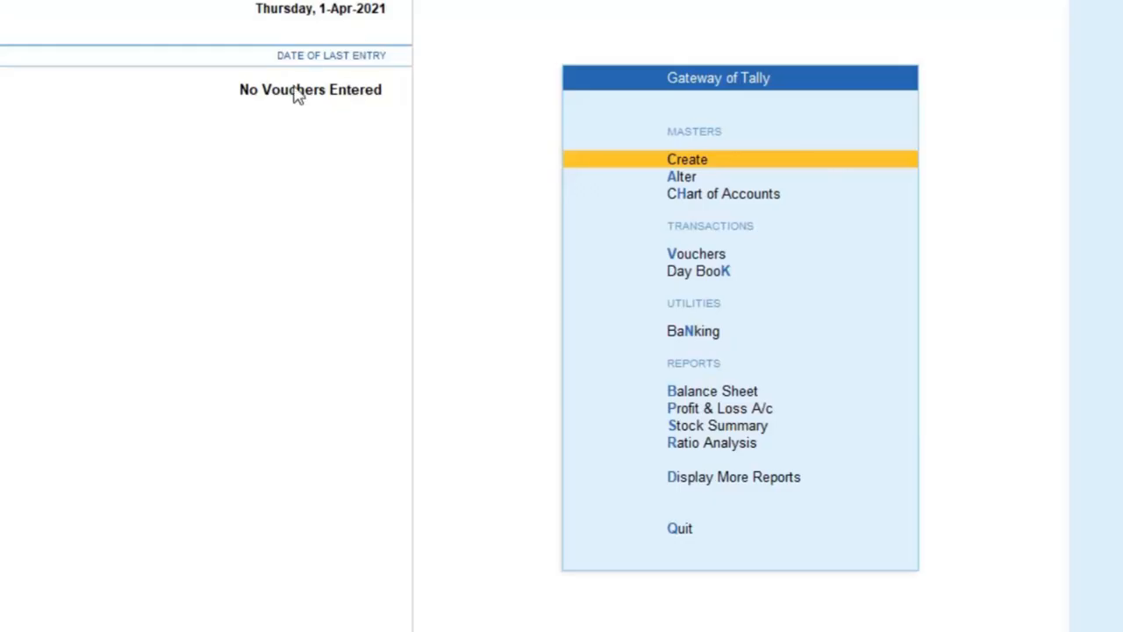
key("alt+Tab")
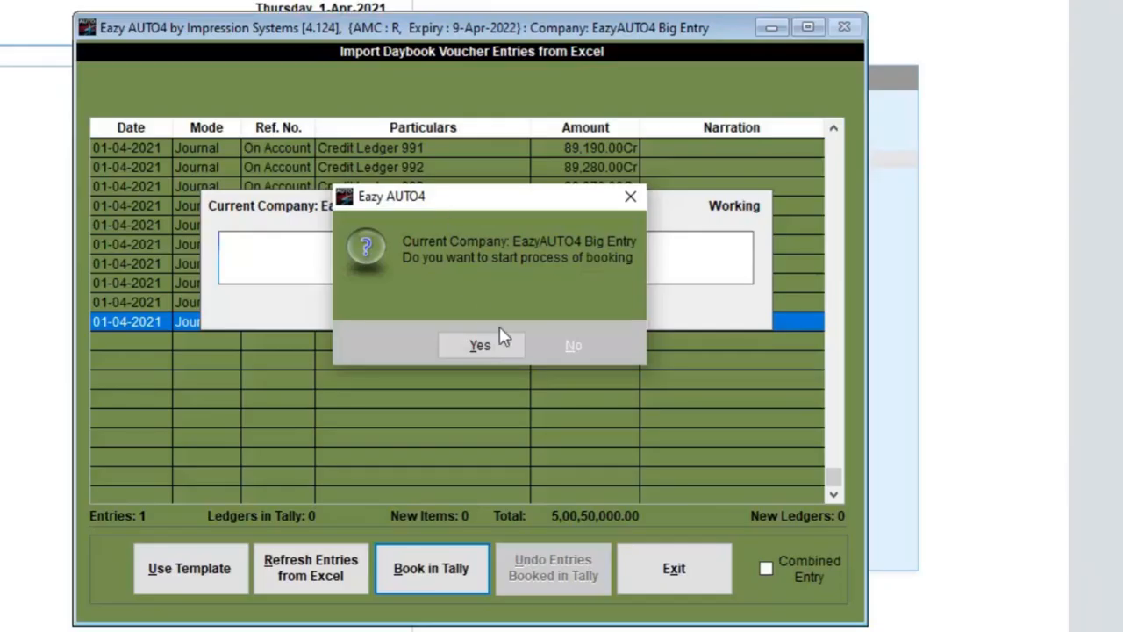
left_click(491, 347)
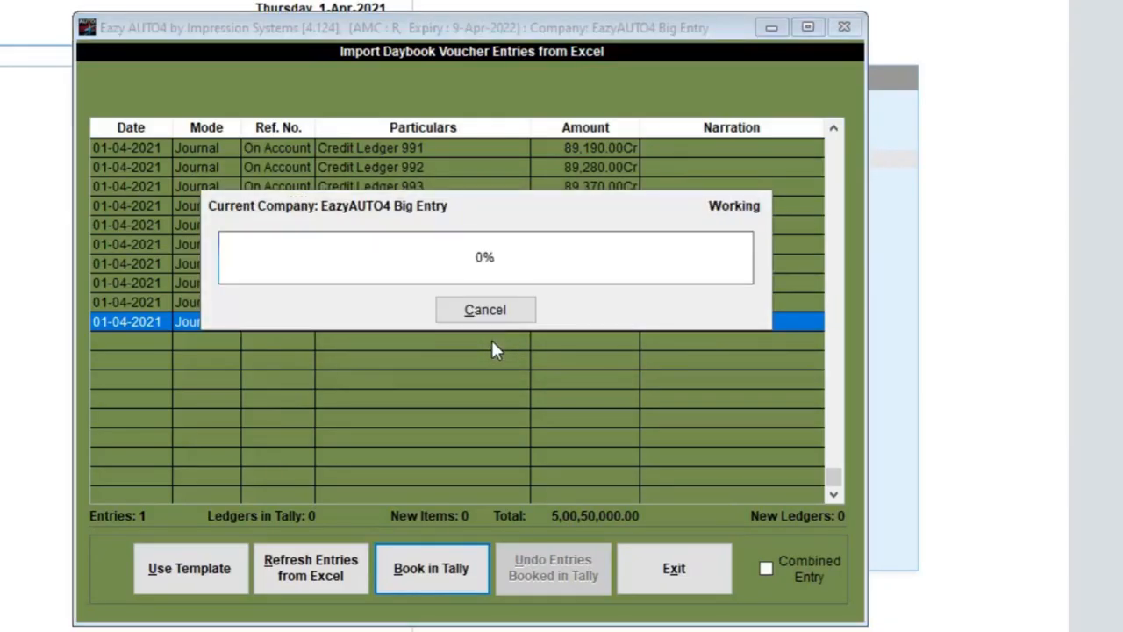
left_click(591, 358)
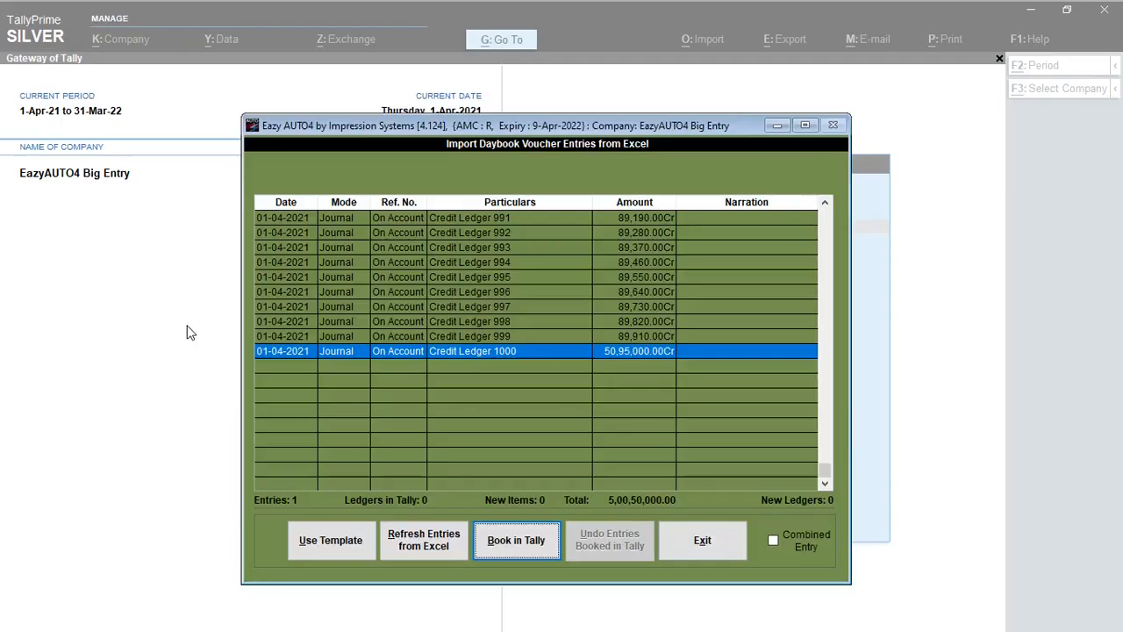
Step: Switch to TallyPrime and open the 1-Apr-21 journal voucher from the Day Book to review its ledger lines
left_click(186, 330)
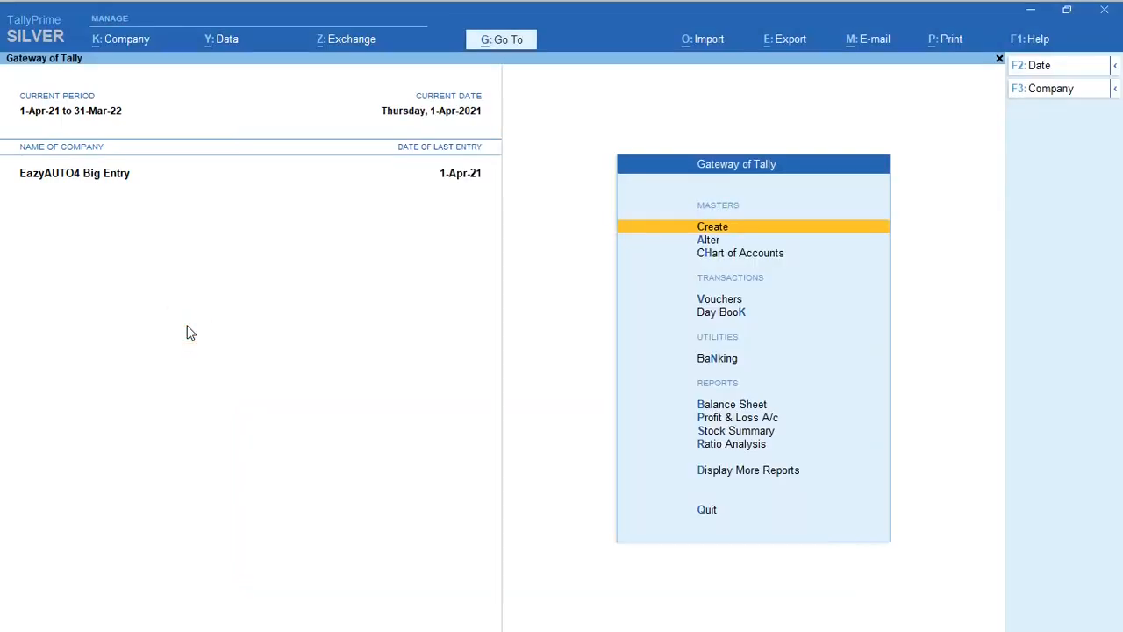
key("d")
key("d")
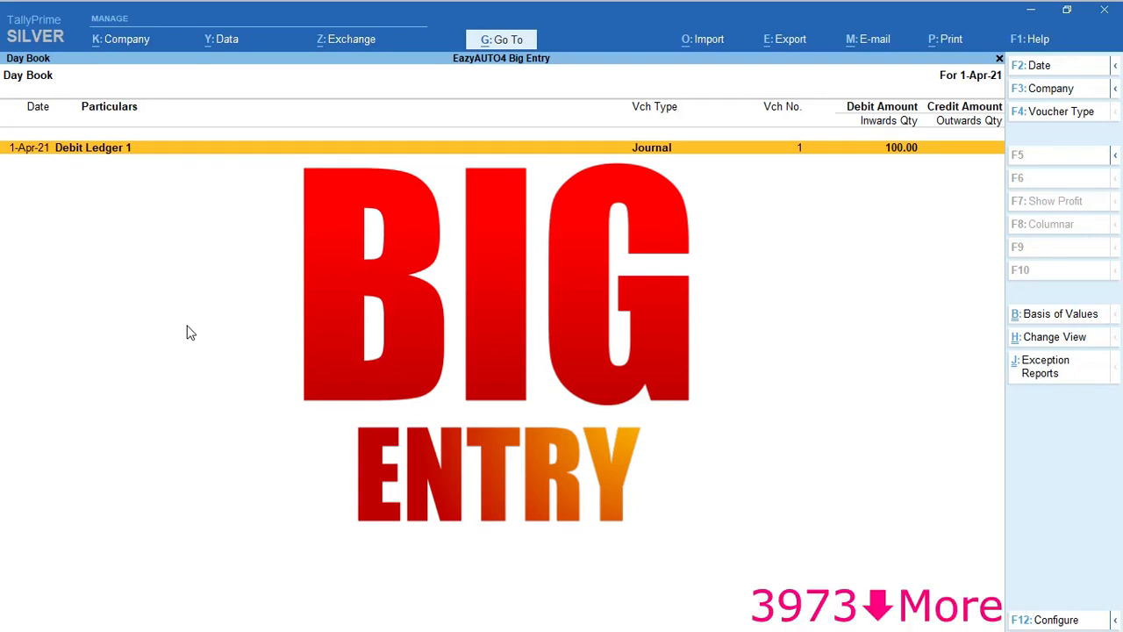
key("Return")
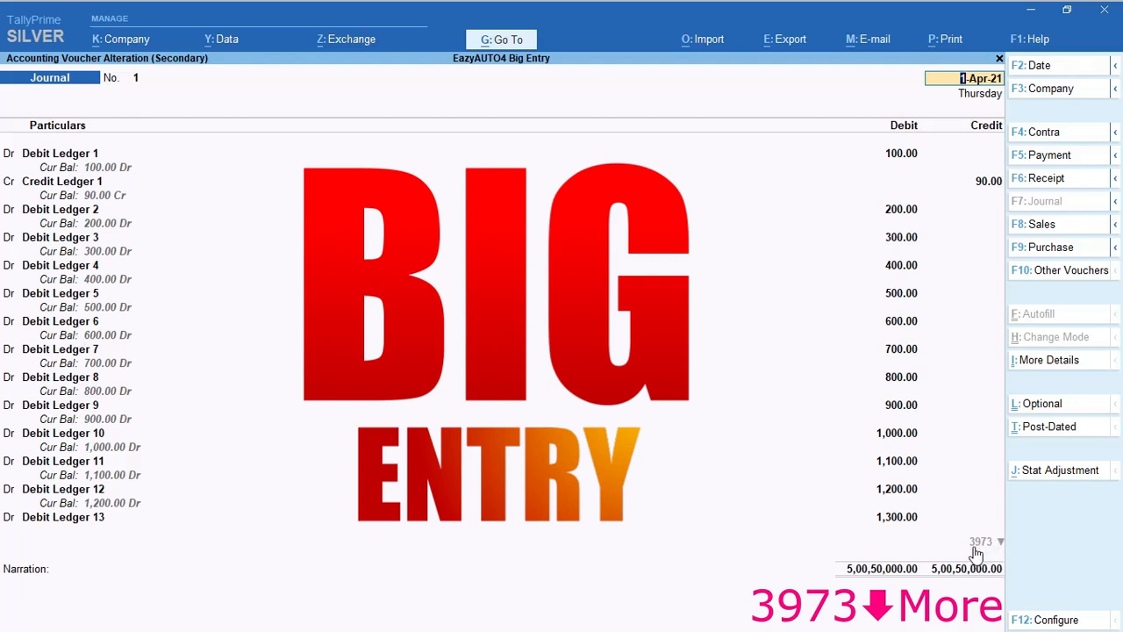
Step: Leave the journal voucher without saving, return to the Gateway of Tally and reopen the Day Book
key("Return")
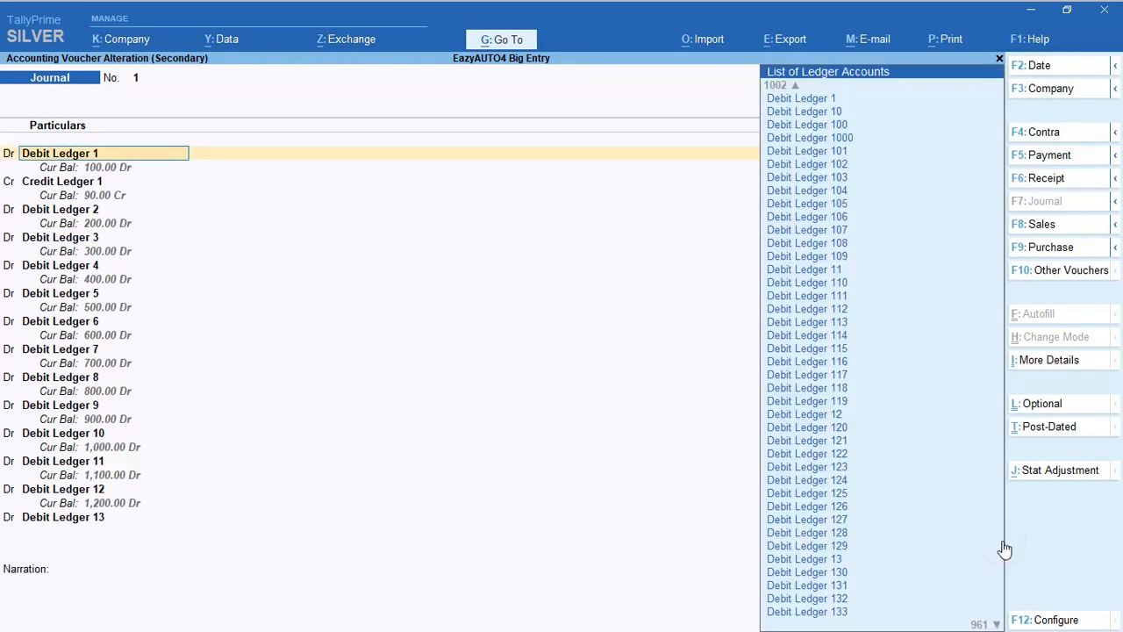
key("Escape")
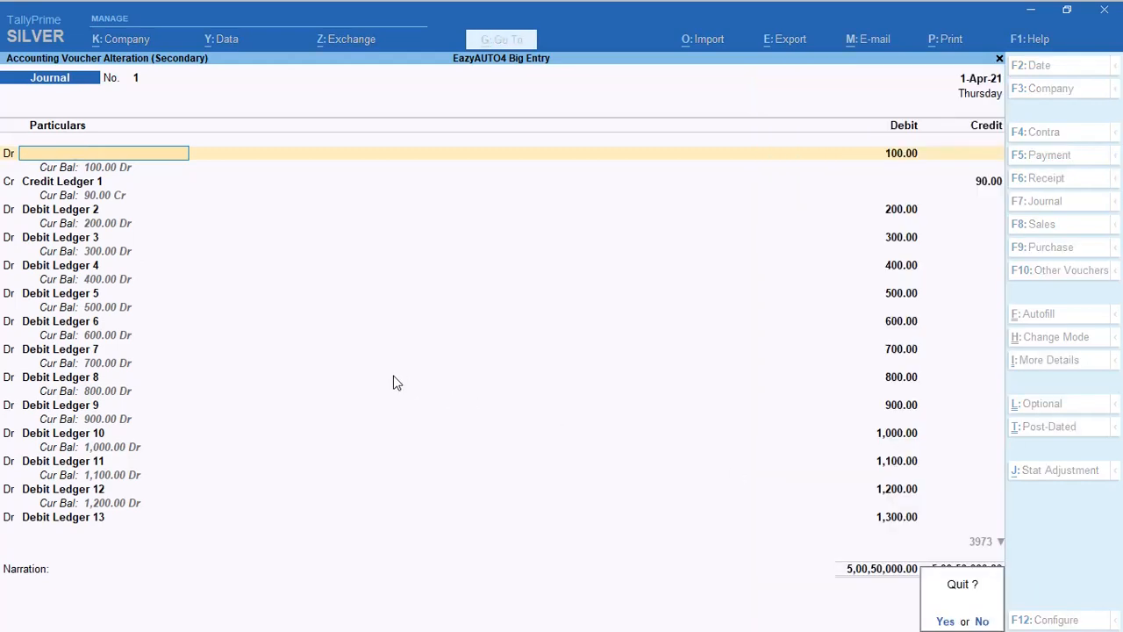
key("y")
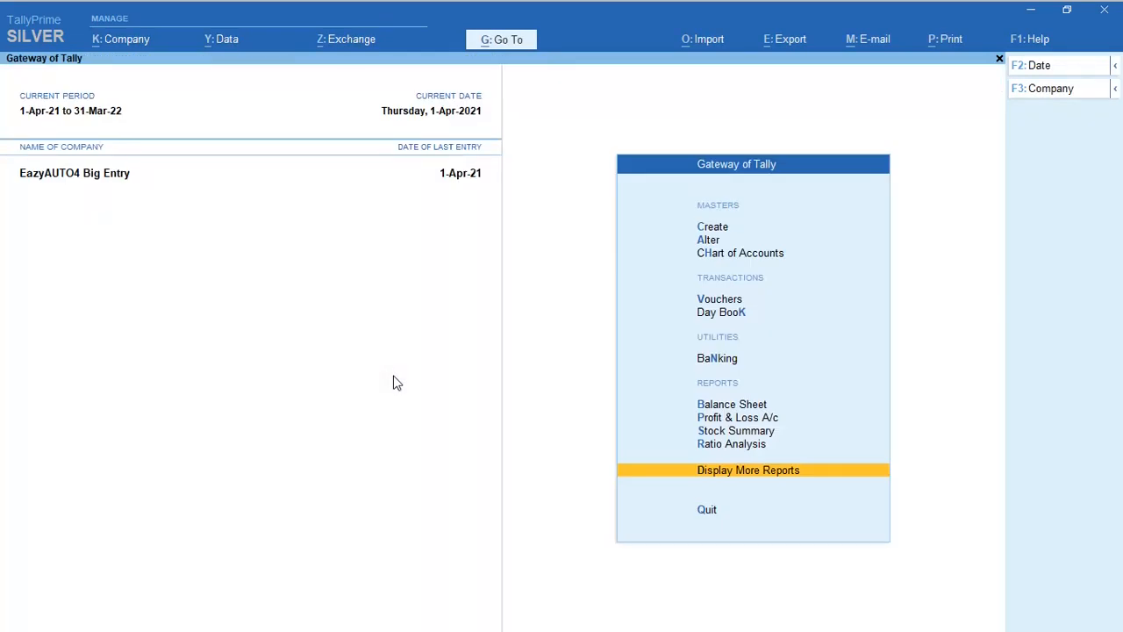
key("Escape")
key("n")
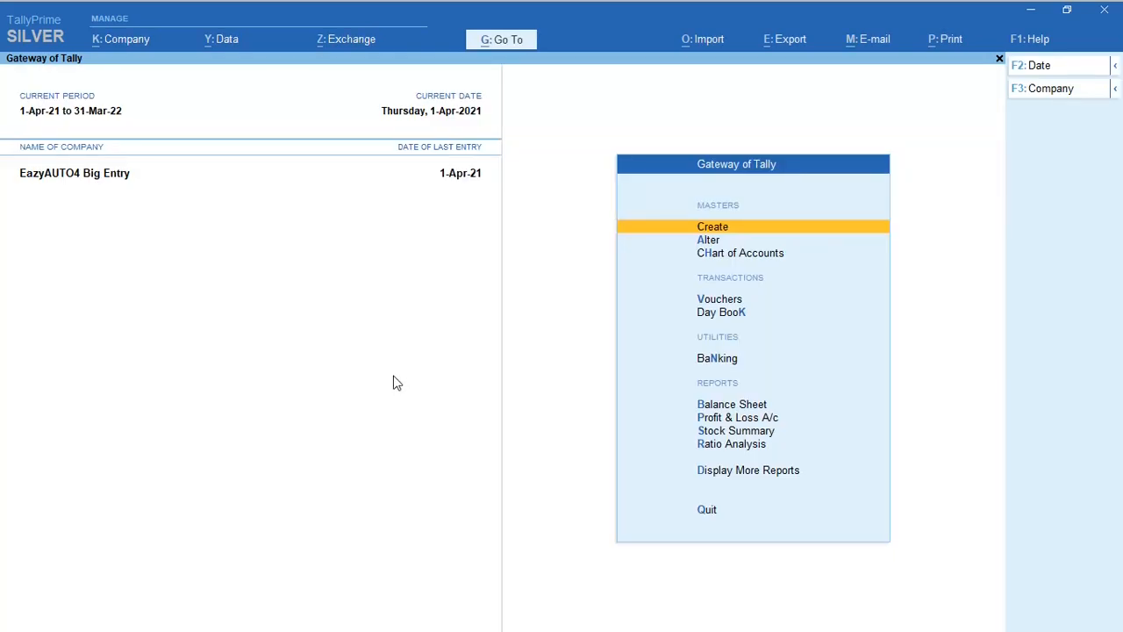
key("d")
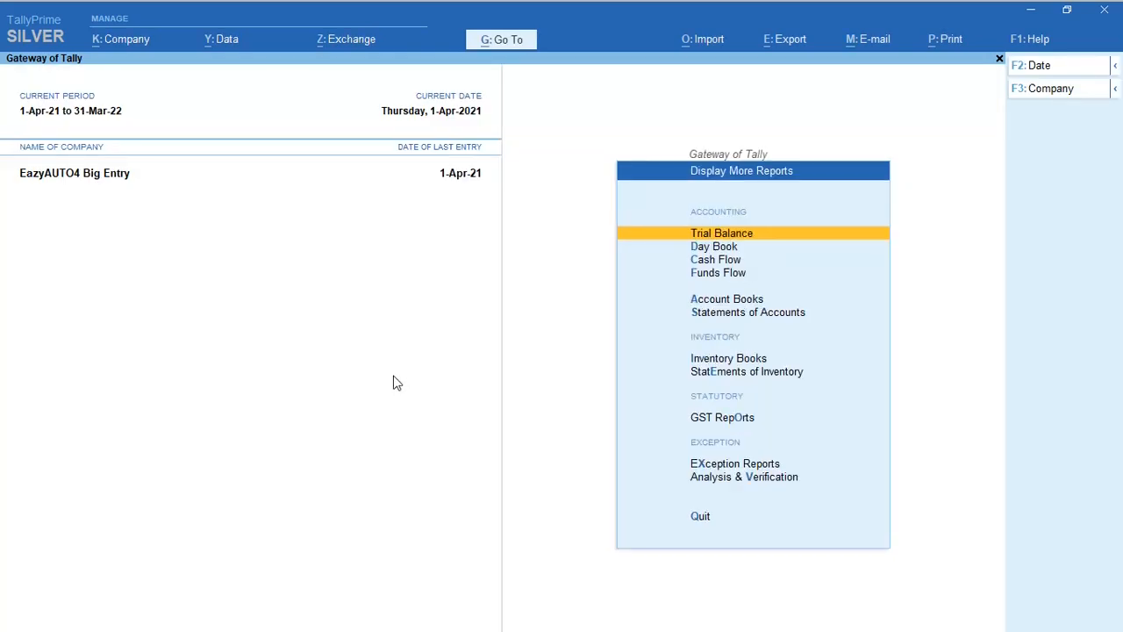
key("d")
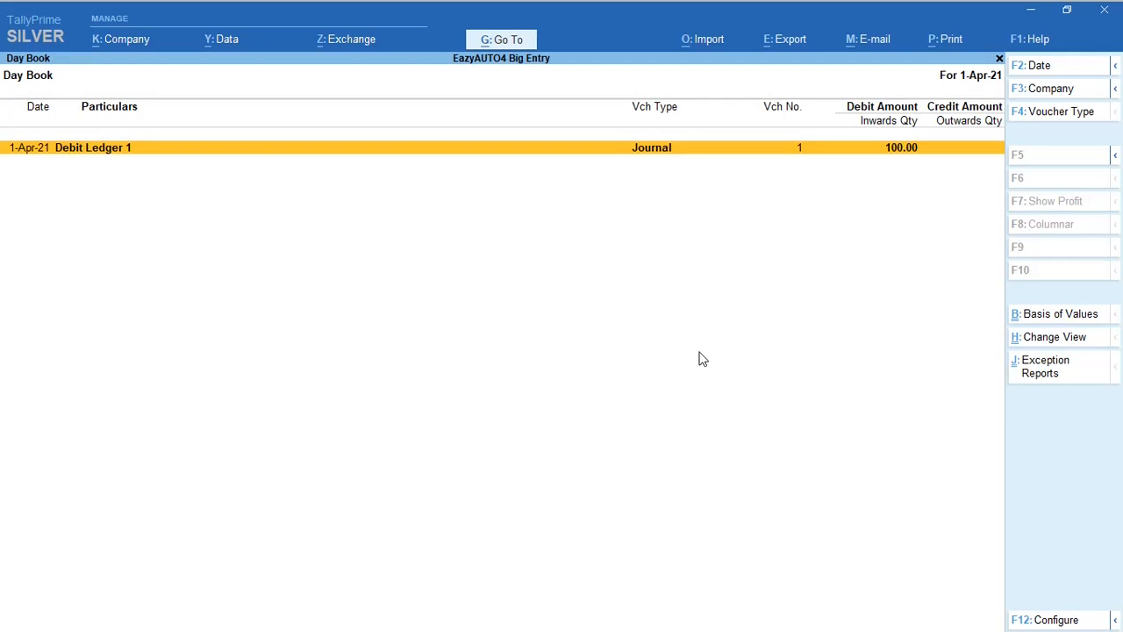
key("alt")
key("super+alt+r")
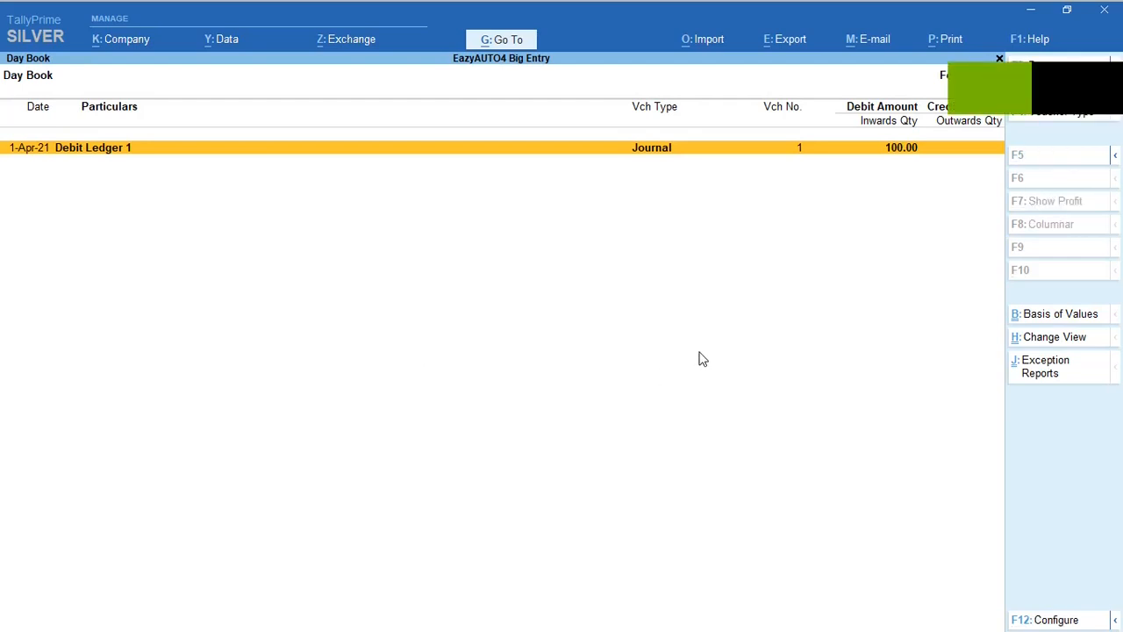
Step: Switch to the dbkentriesz.xls workbook in Excel and examine the Mode options for the Debit Ledger 1 row, keeping Journal
key("alt+Tab")
left_click(700, 349)
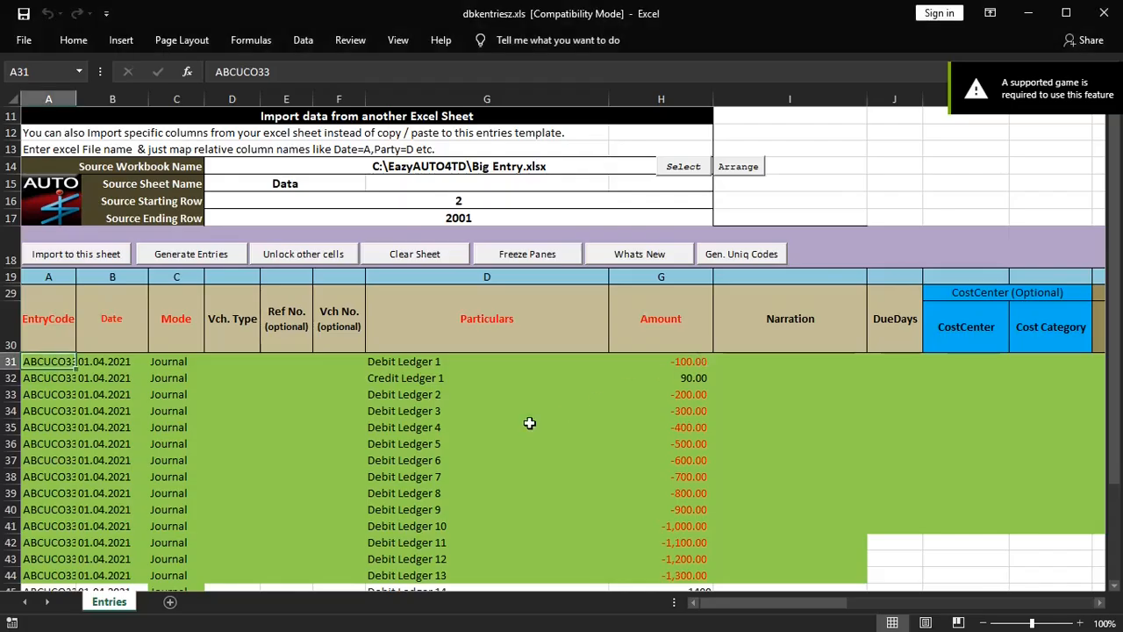
left_click(178, 363)
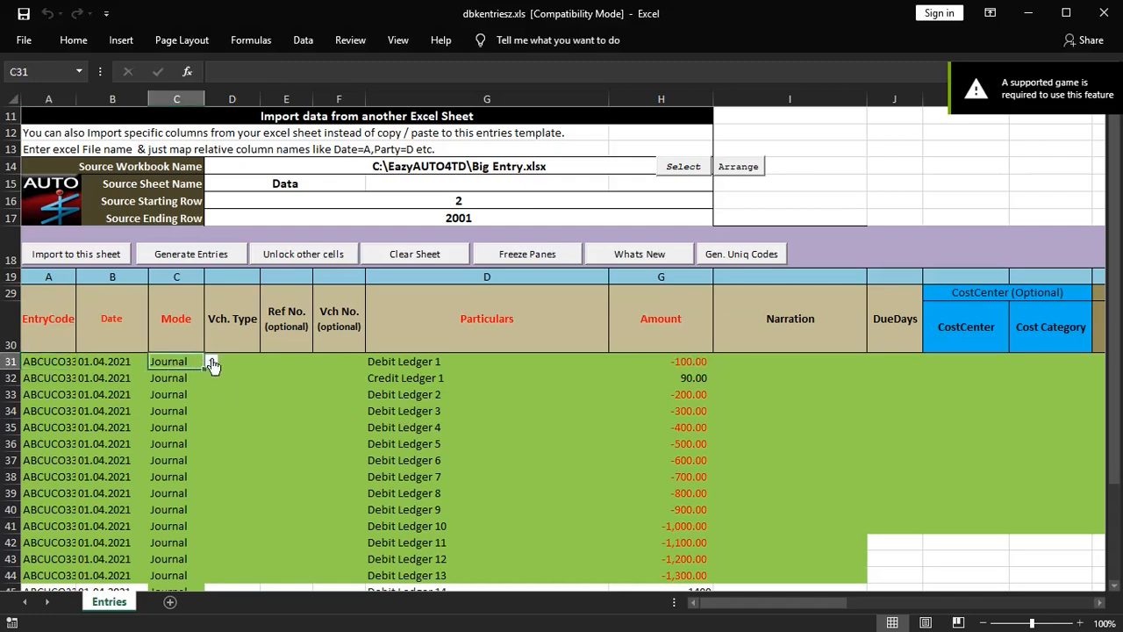
left_click(212, 361)
scroll(211, 400, "up", 1)
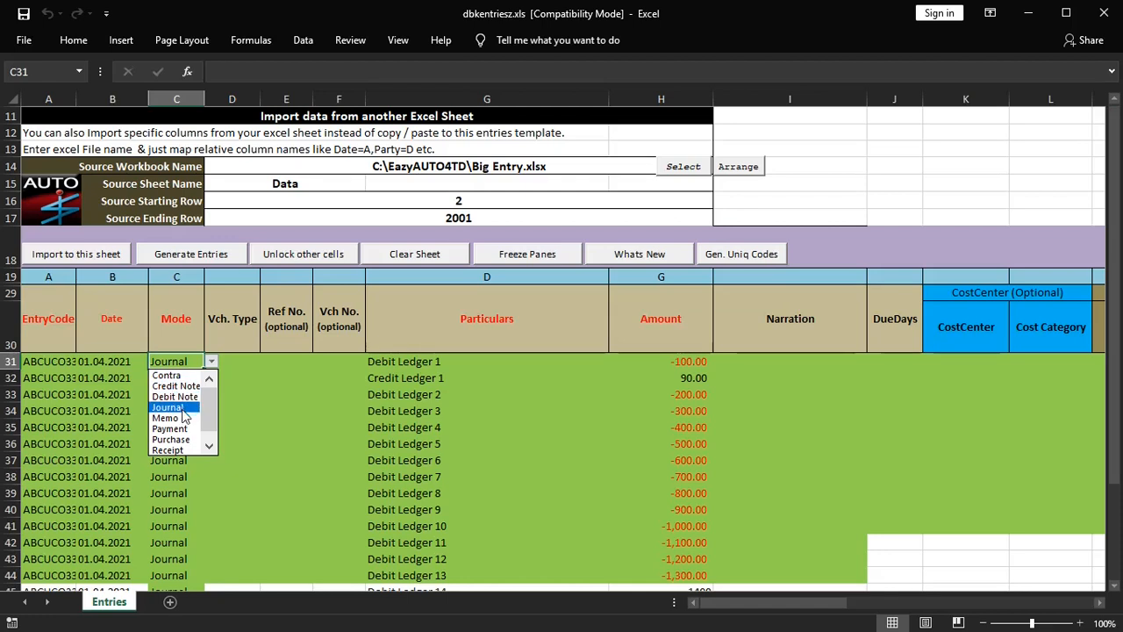
left_click(210, 446)
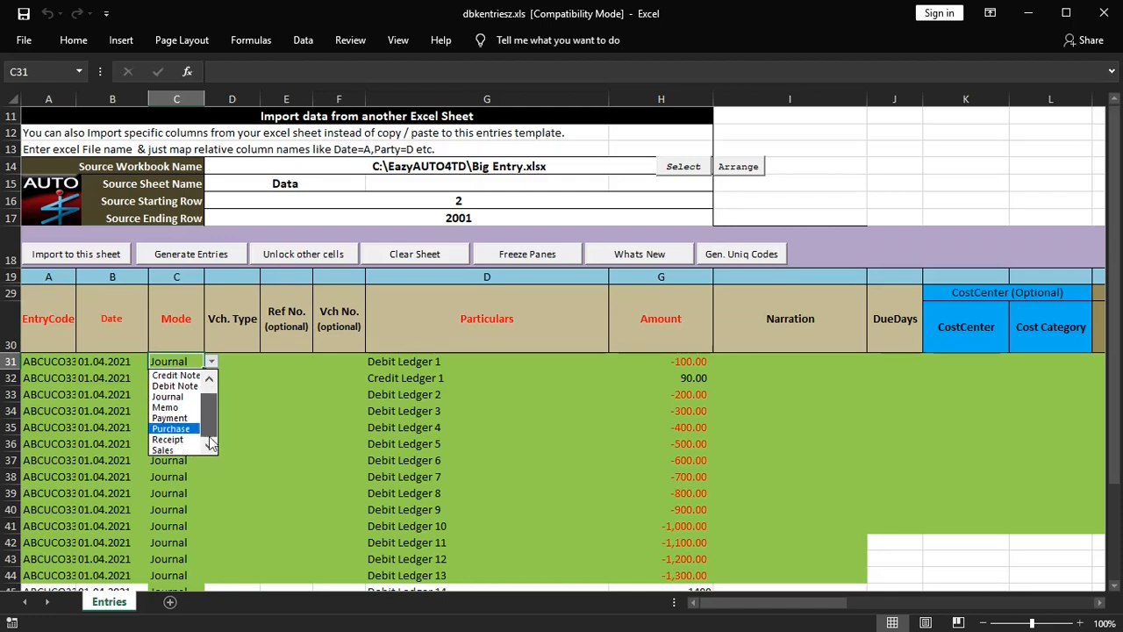
left_click(358, 450)
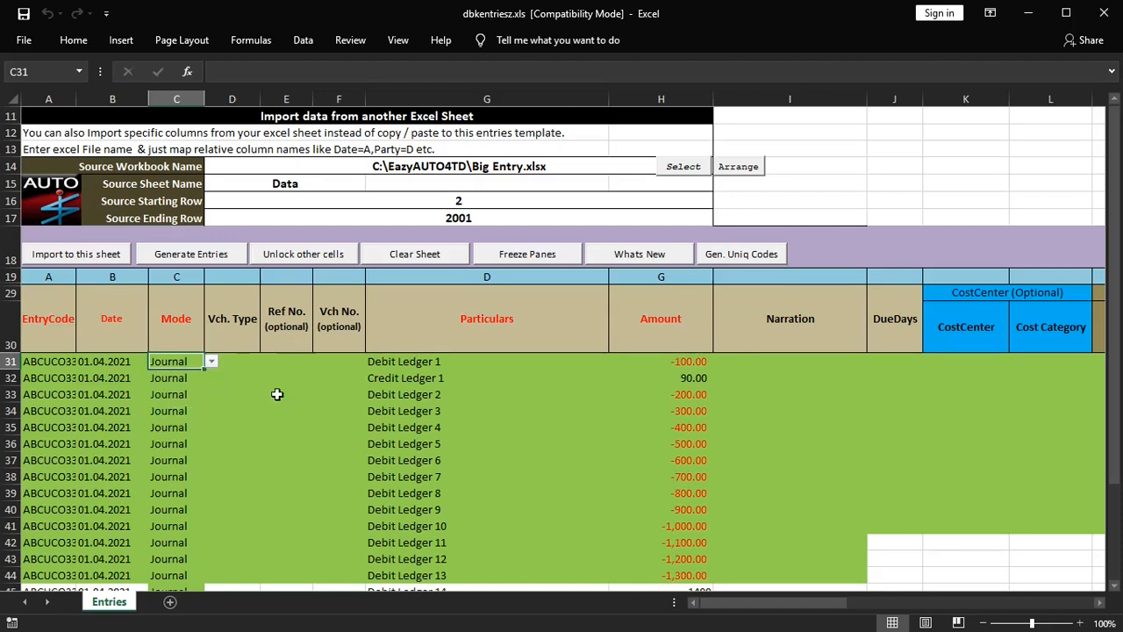
Step: Switch back to Eazy AUTO4
key("alt+Tab")
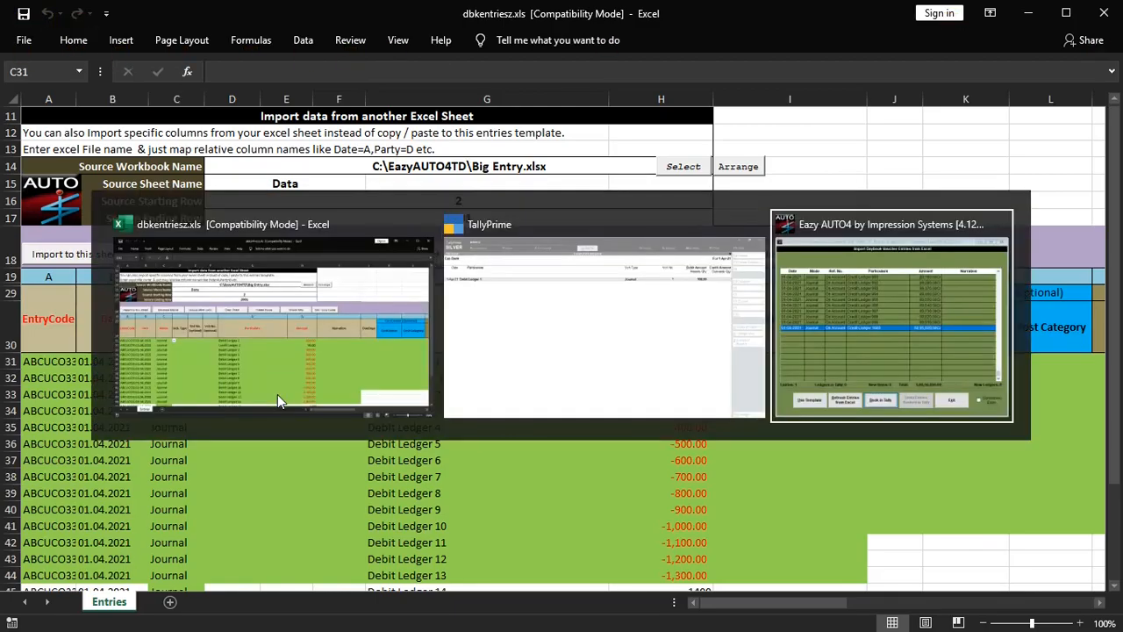